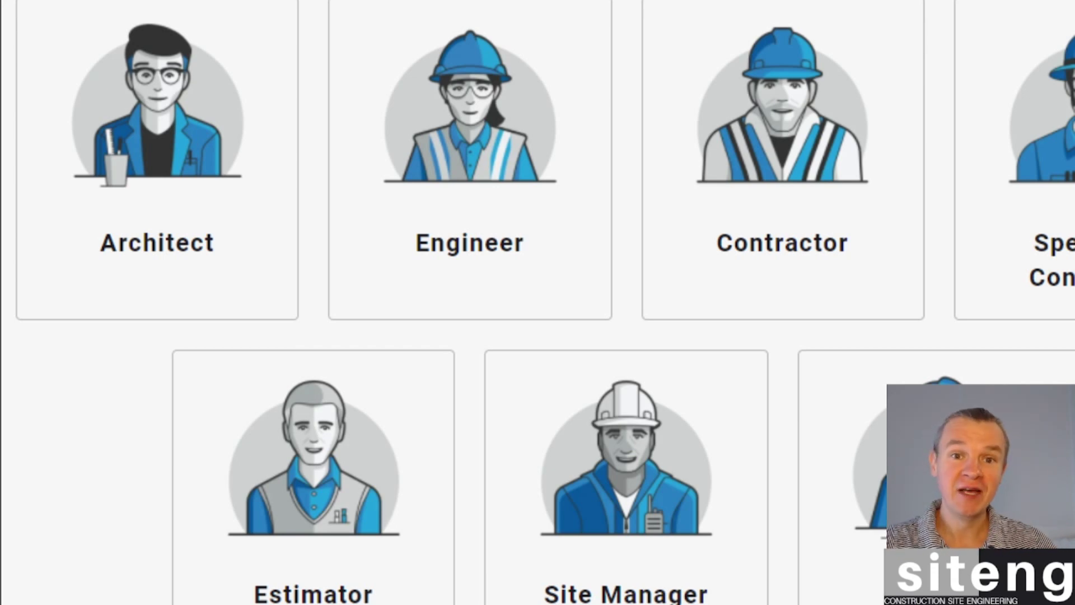
Step: Scroll through the Bluebeam website's project-team role cards and overview sections
scroll(538, 302, "up", 12)
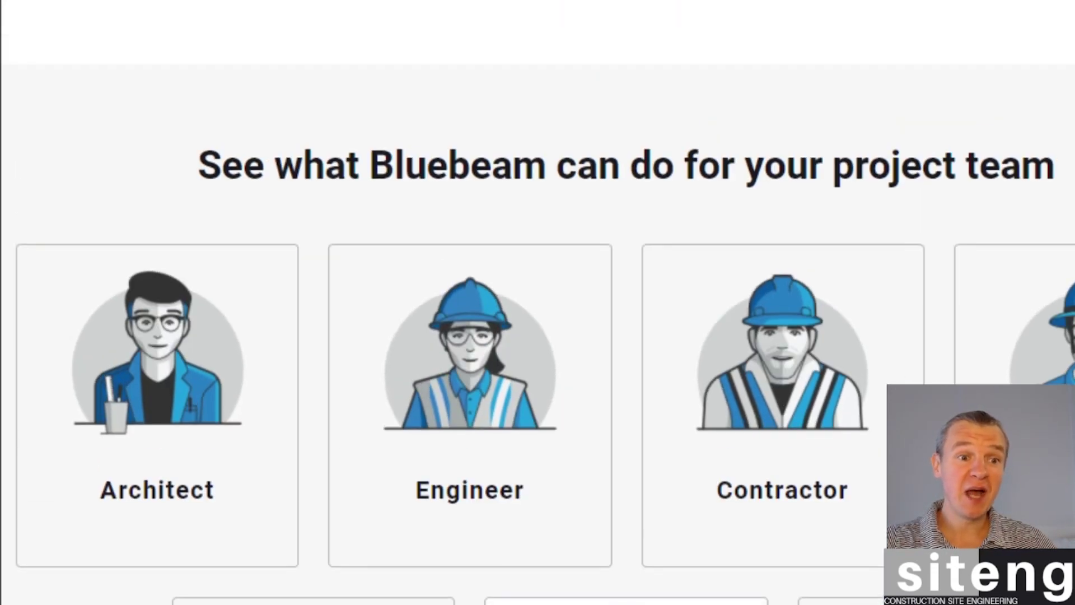
scroll(538, 303, "up", 9)
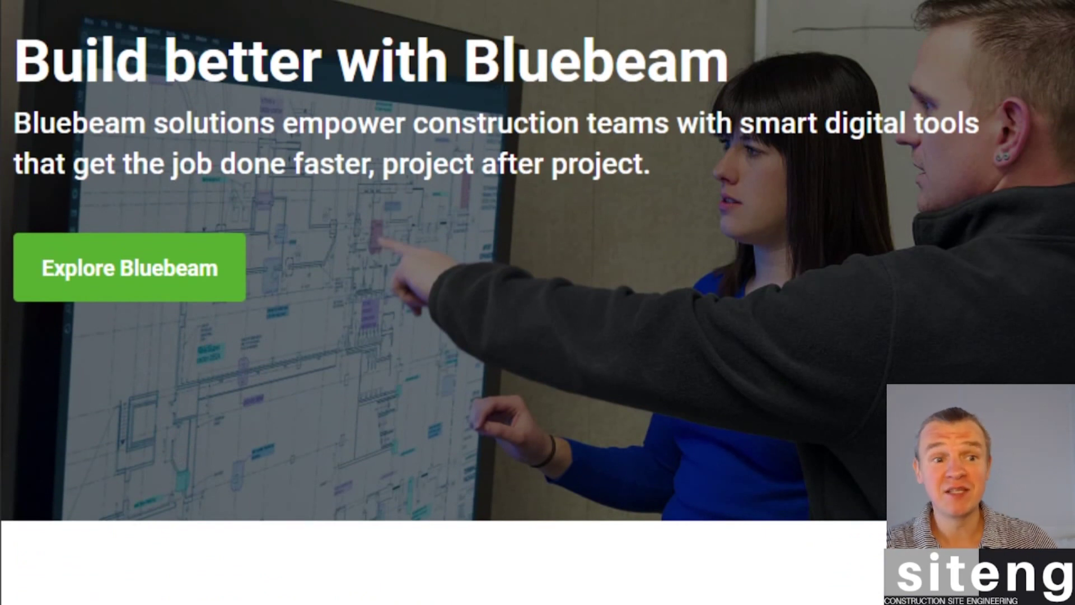
scroll(538, 303, "down", 10)
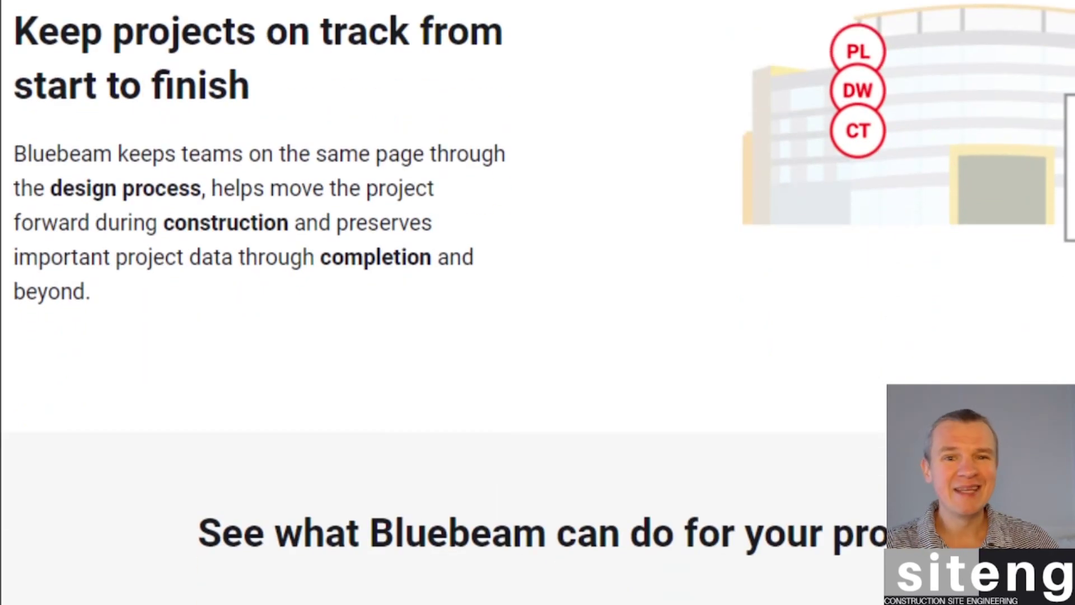
scroll(487, 599, "down", 4)
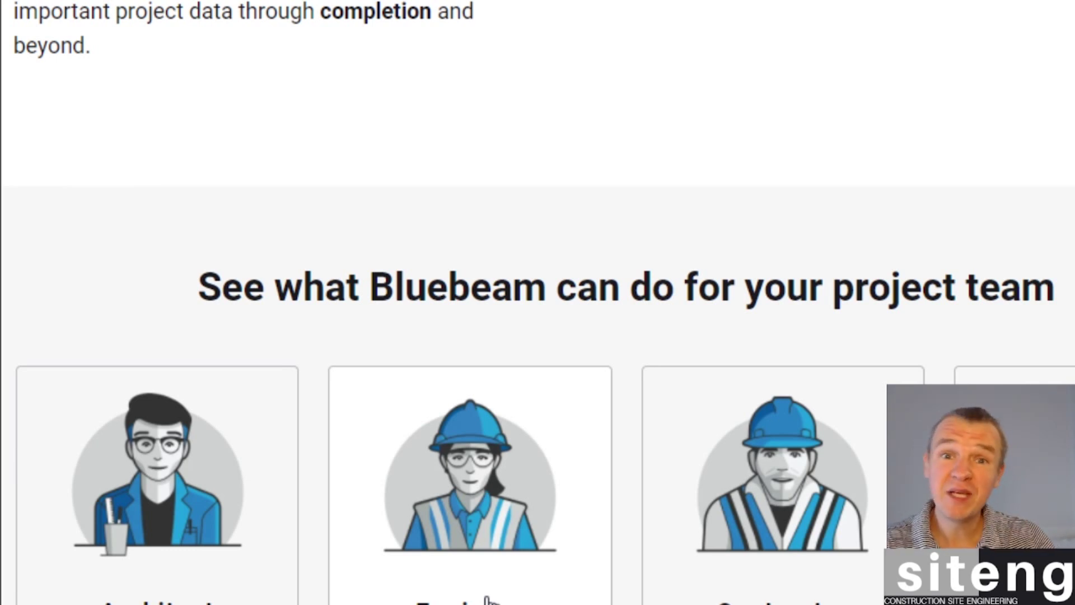
scroll(486, 601, "down", 4)
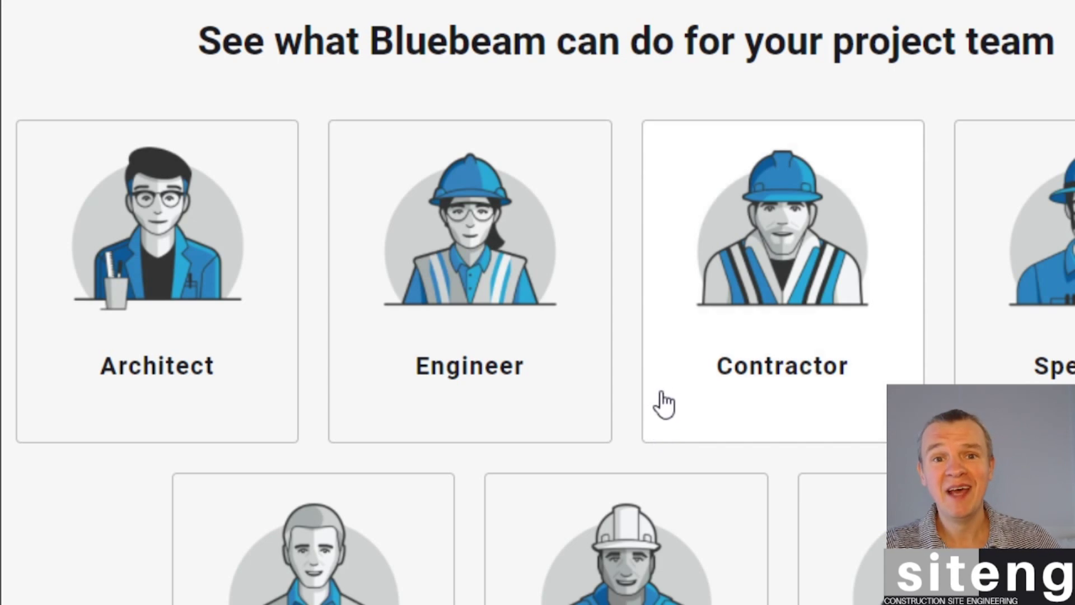
scroll(634, 362, "up", 10)
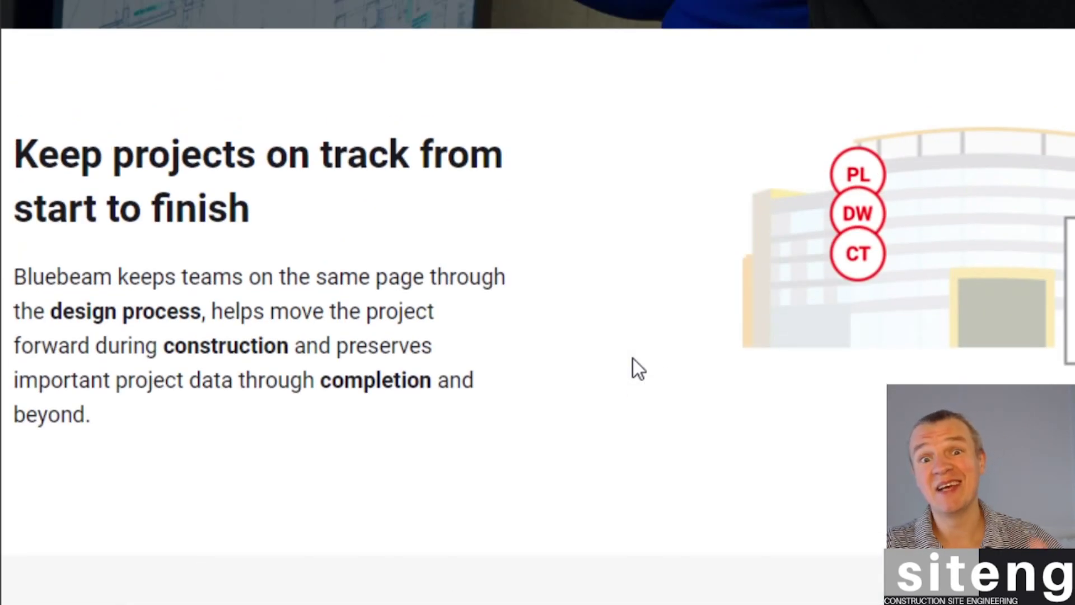
scroll(633, 358, "up", 6)
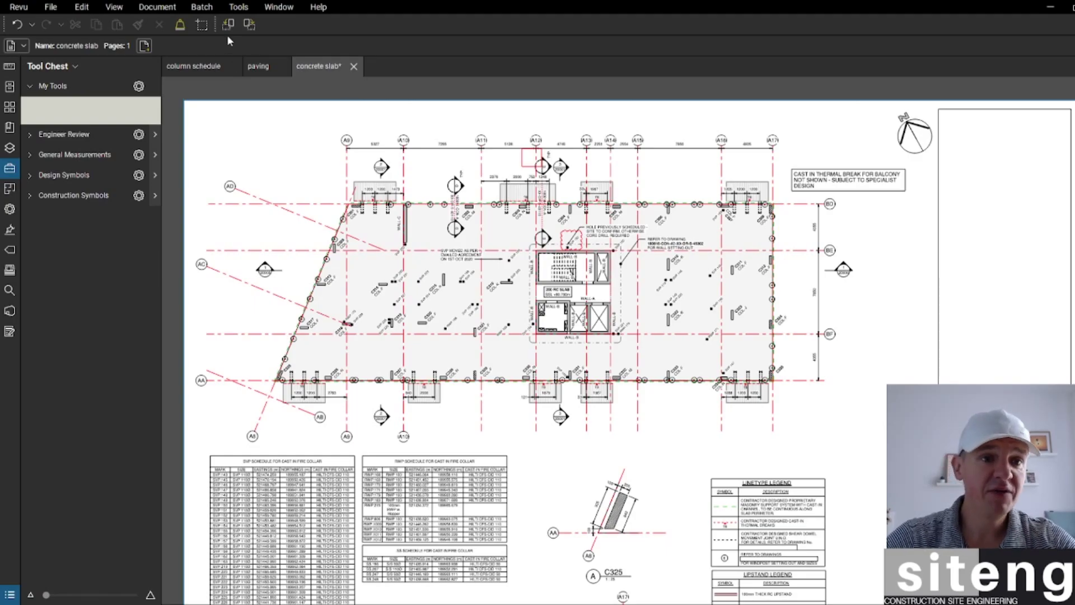
Step: Browse the Markup tools list, zoom into the slab bay near the core, and arm the Rectangle tool
left_click(239, 8)
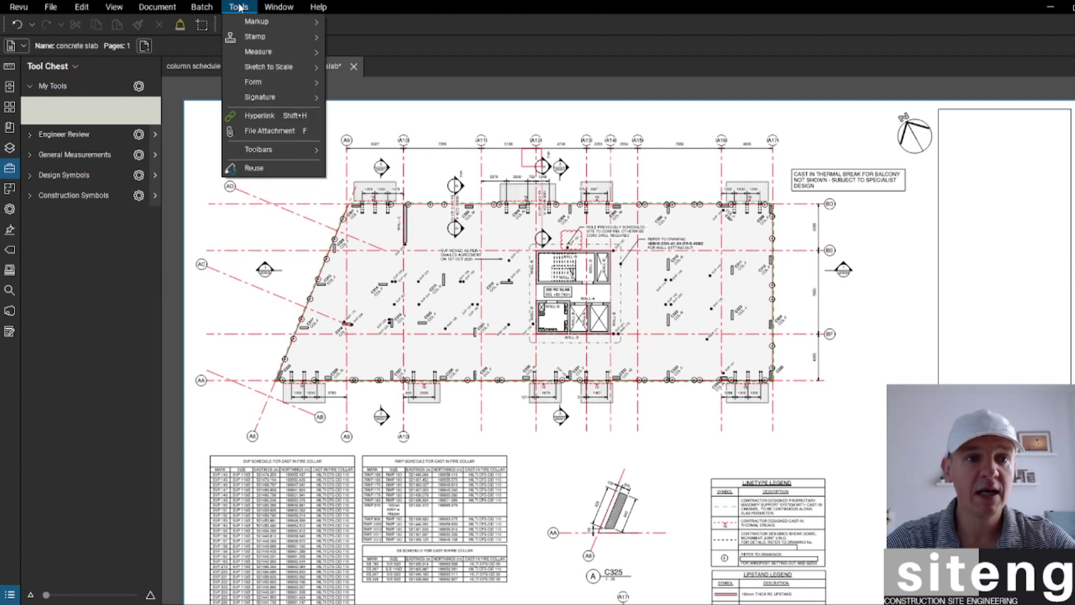
mouse_move(264, 25)
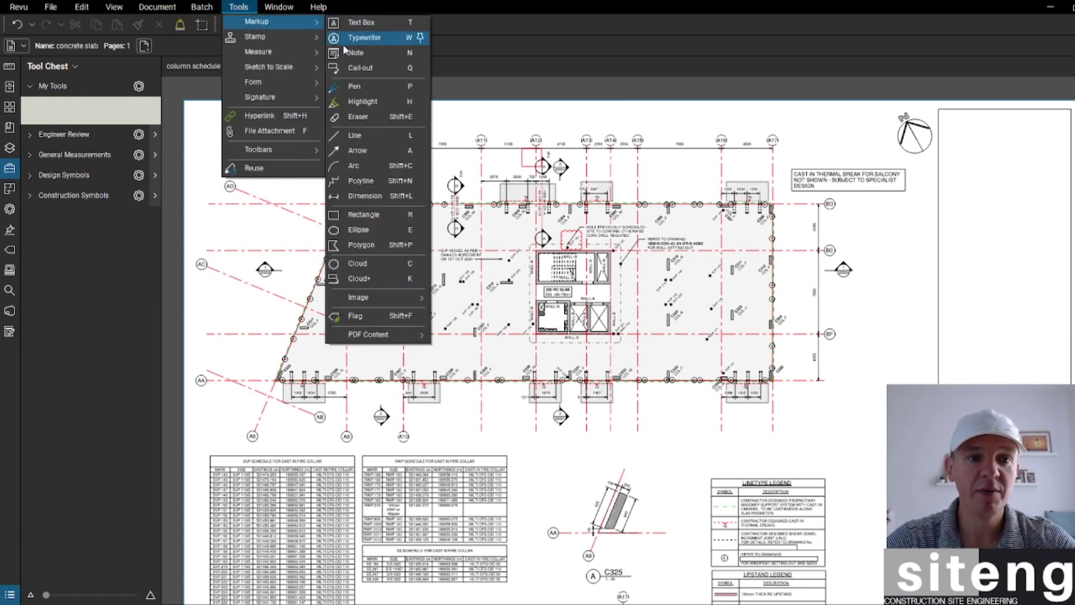
left_click(361, 84)
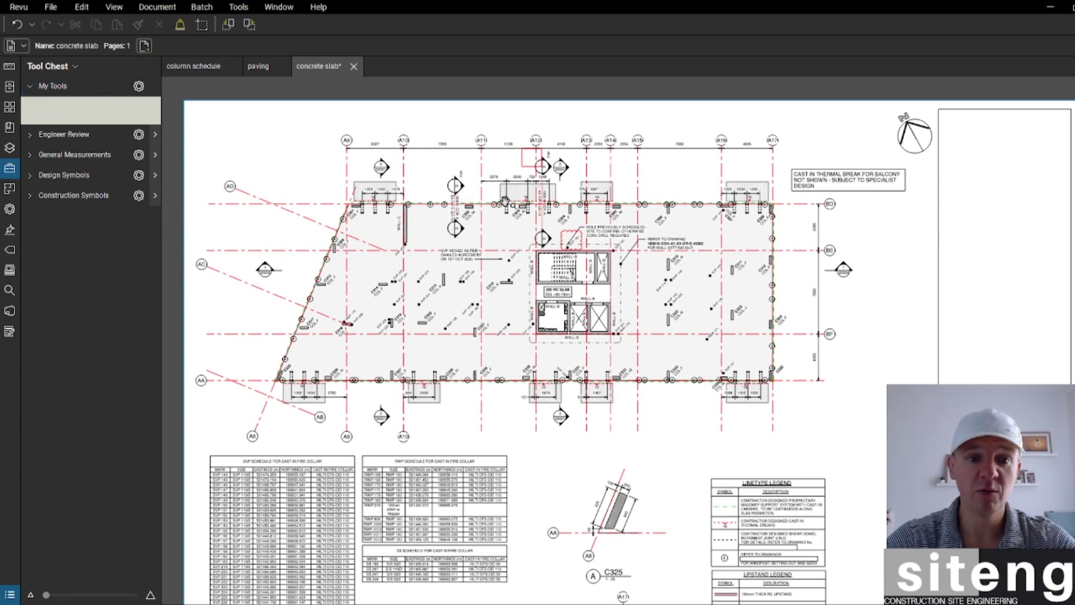
scroll(522, 290, "up", 3)
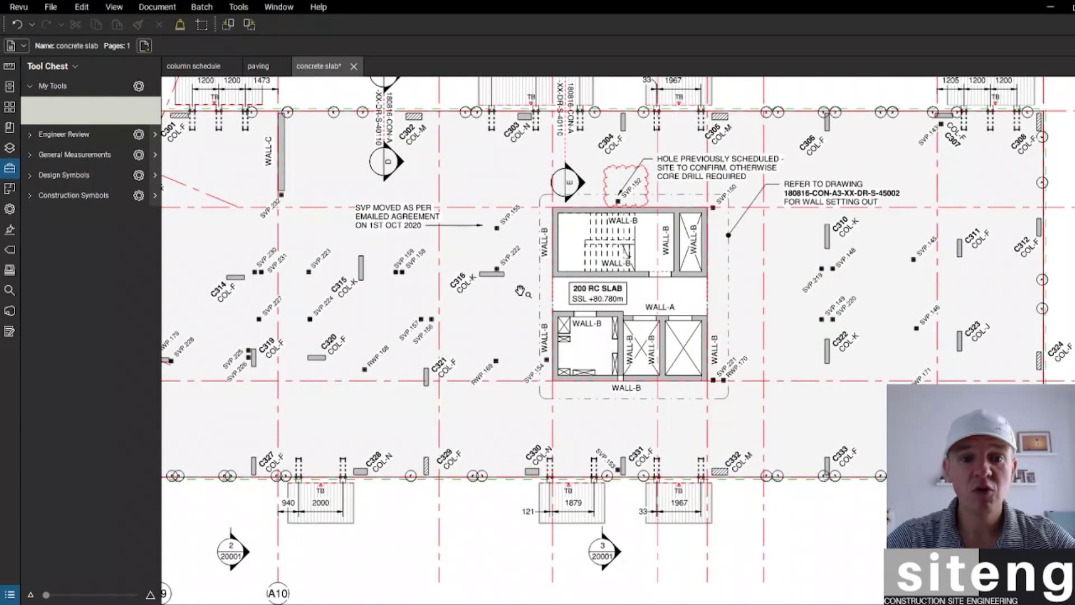
scroll(534, 285, "down", 4)
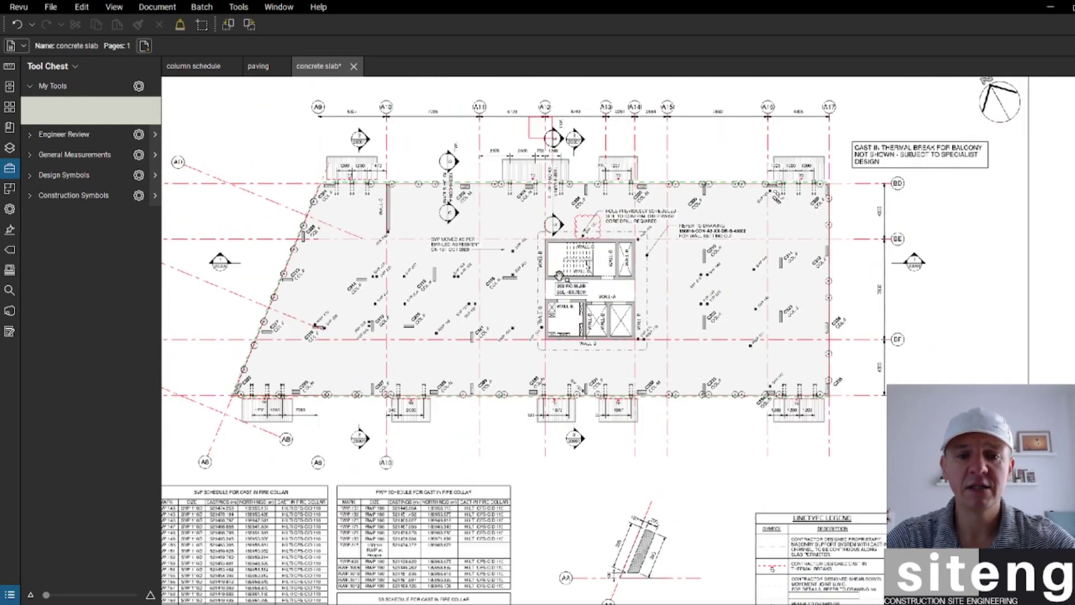
scroll(588, 247, "up", 2)
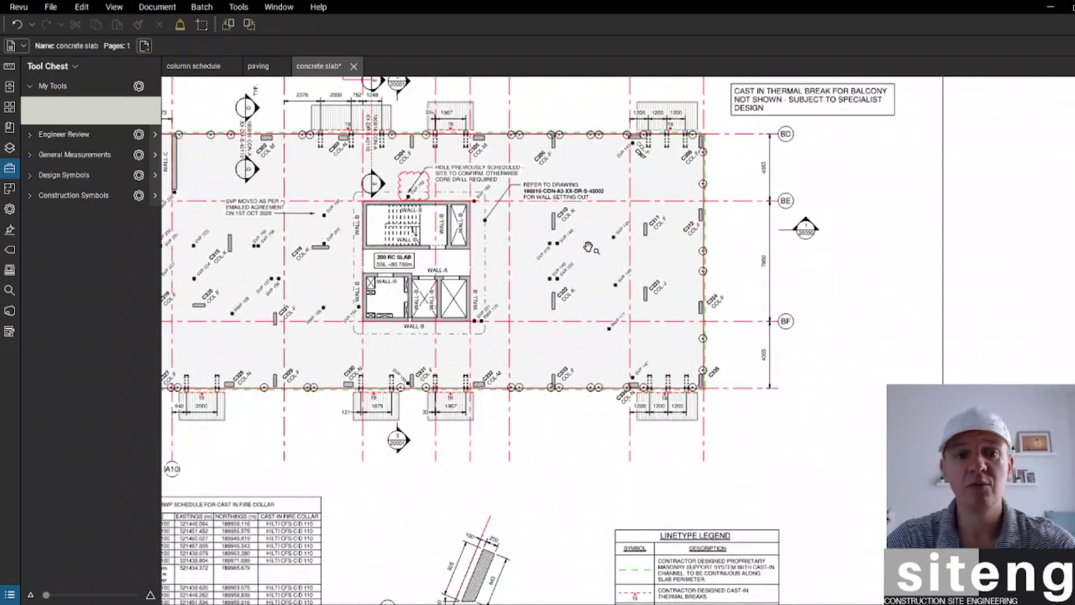
key("r")
scroll(611, 230, "up", 3)
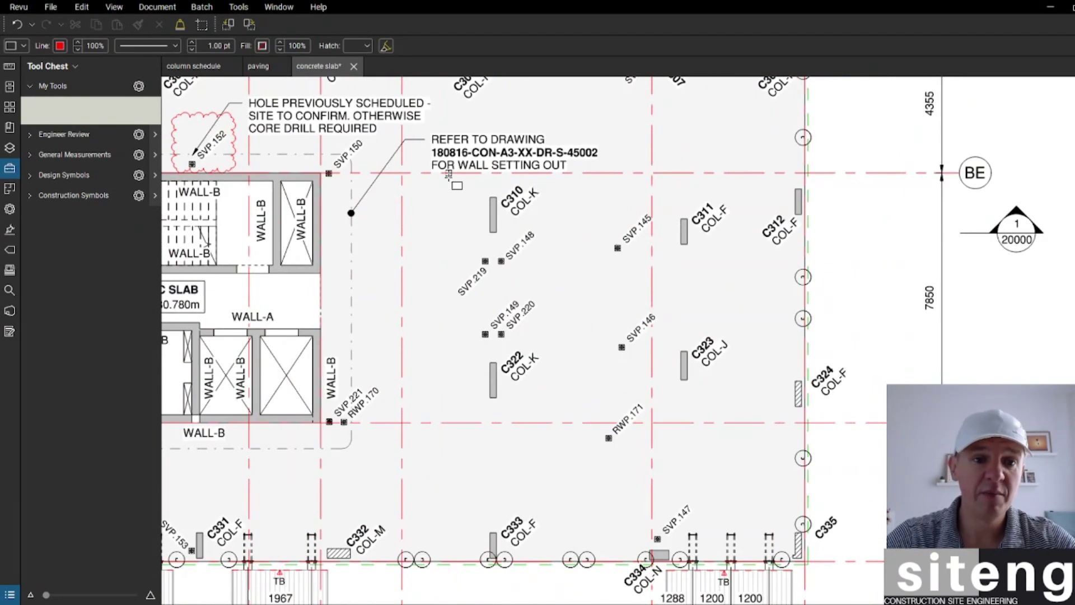
Step: Draw a rectangle over the bay near column C310 with a 3.00 pt black border
mouse_move(400, 174)
left_mouse_down()
mouse_move(550, 323)
mouse_move(632, 330)
mouse_move(666, 364)
left_mouse_up()
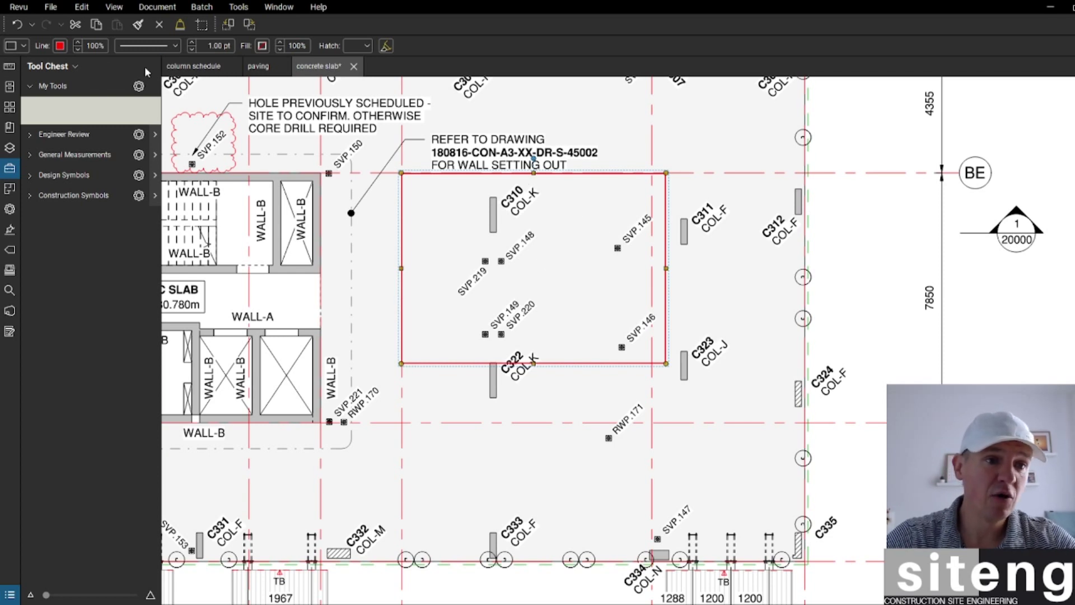
left_click(61, 46)
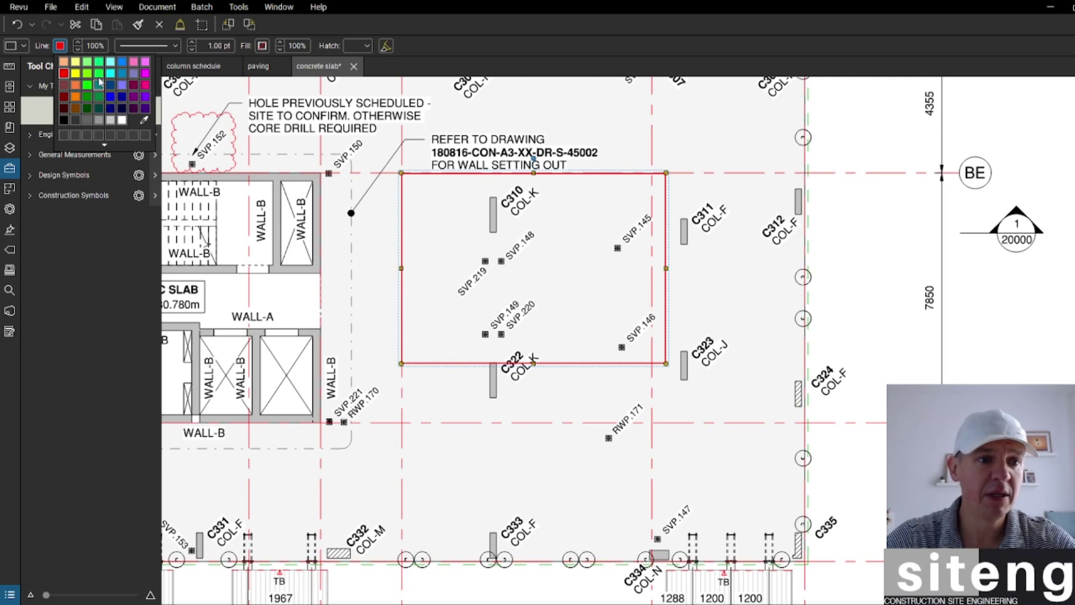
left_click(65, 121)
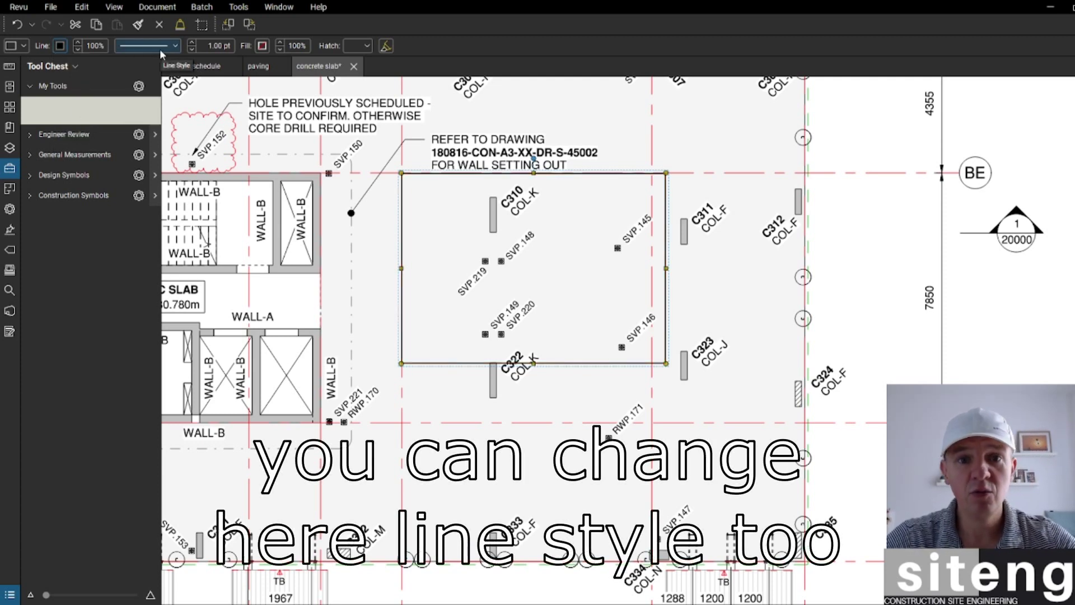
left_click(192, 43)
left_click(191, 43)
left_click(192, 43)
left_click(192, 43)
left_click(191, 43)
left_click(191, 42)
left_click(192, 42)
left_click(192, 42)
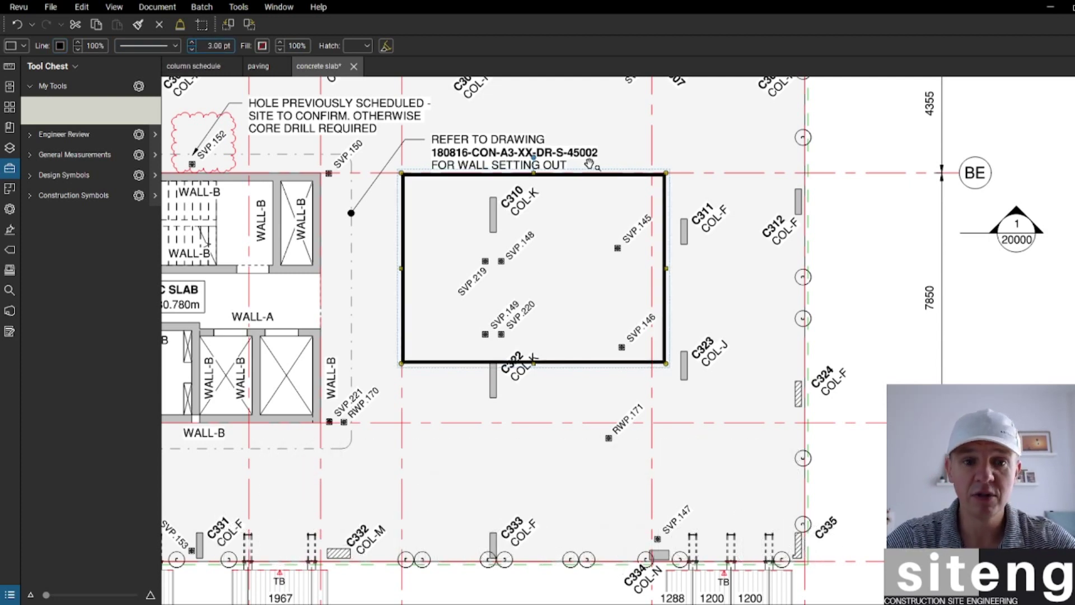
Step: Fill the rectangle with Pastel Yellow and select it
left_click(262, 45)
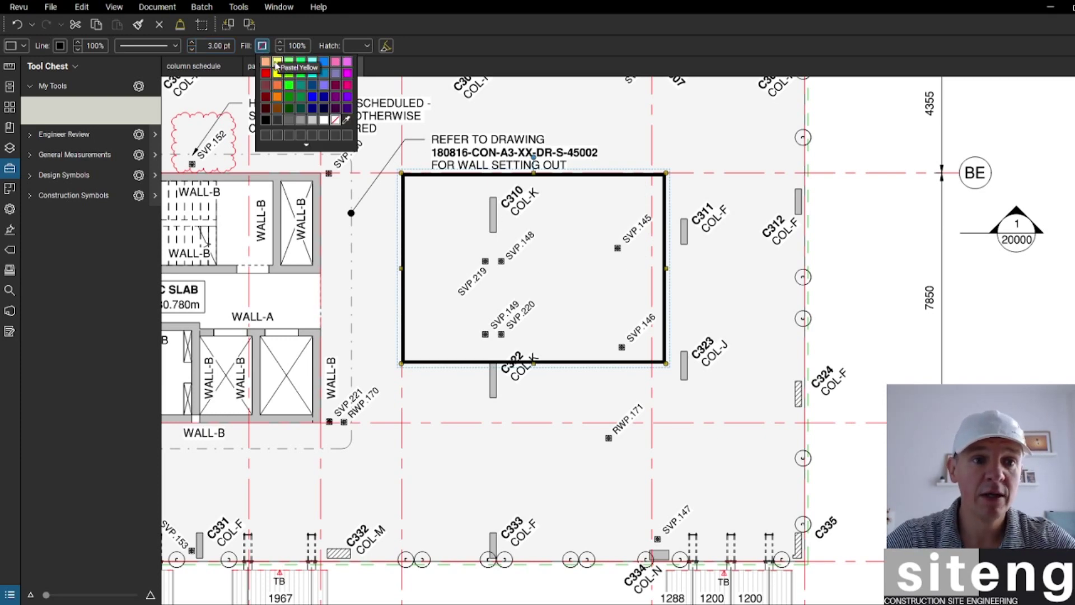
left_click(276, 66)
scroll(667, 247, "down", 2)
scroll(669, 247, "up", 3)
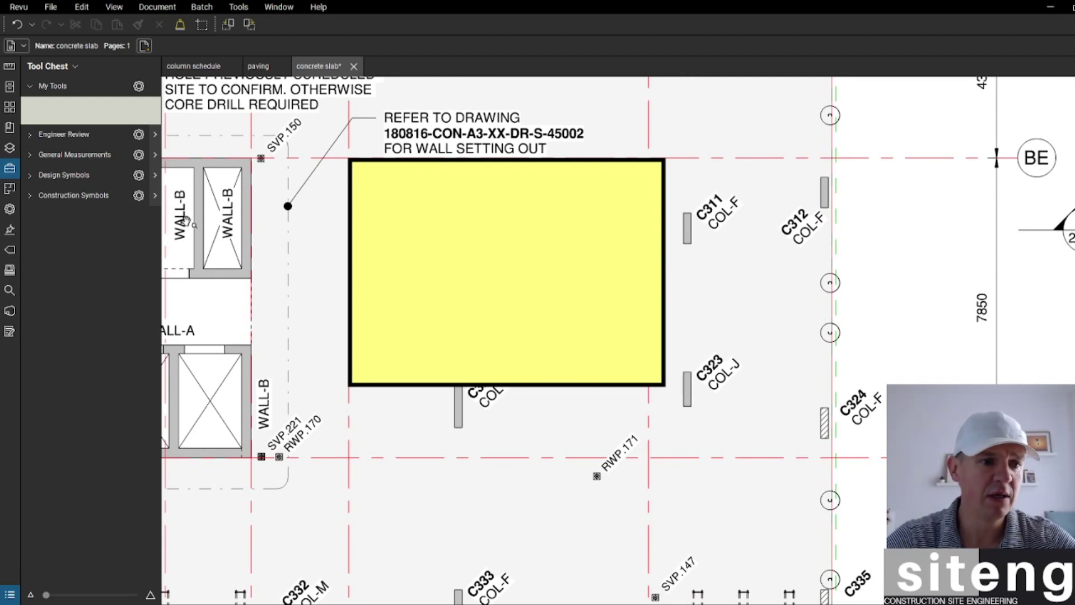
left_click(543, 159)
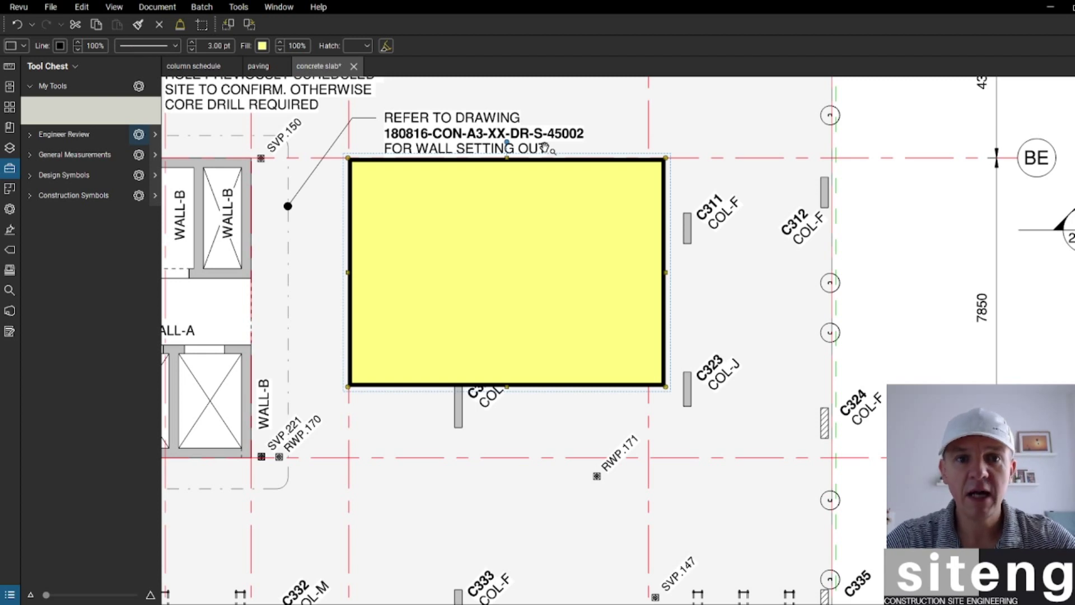
Step: Turn on Highlight for the rectangle's yellow fill and nudge the rectangle slightly left
left_click(10, 211)
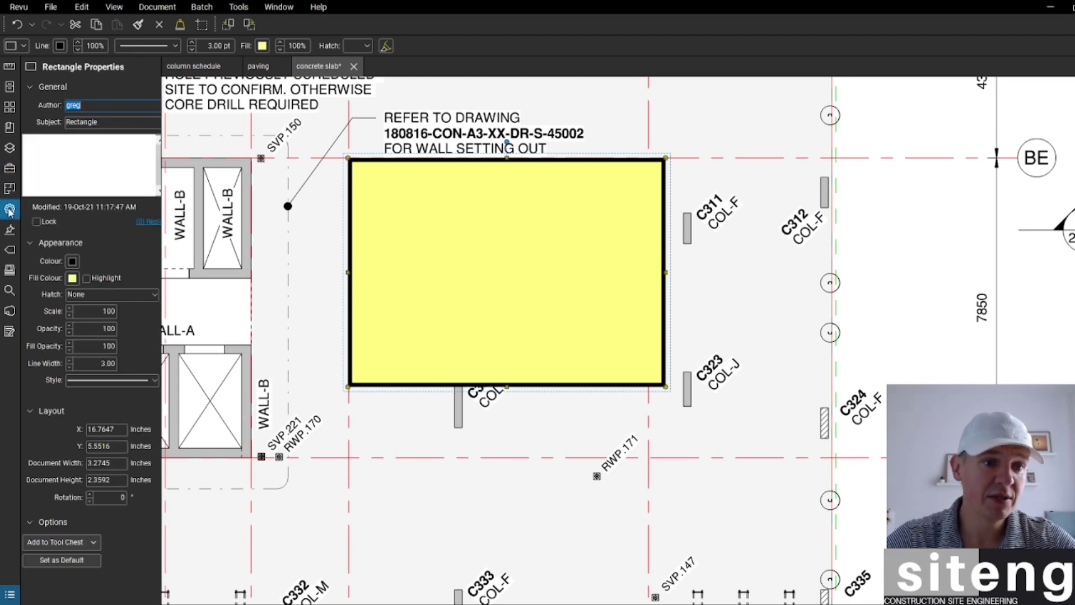
left_click(87, 278)
scroll(558, 254, "up", 2)
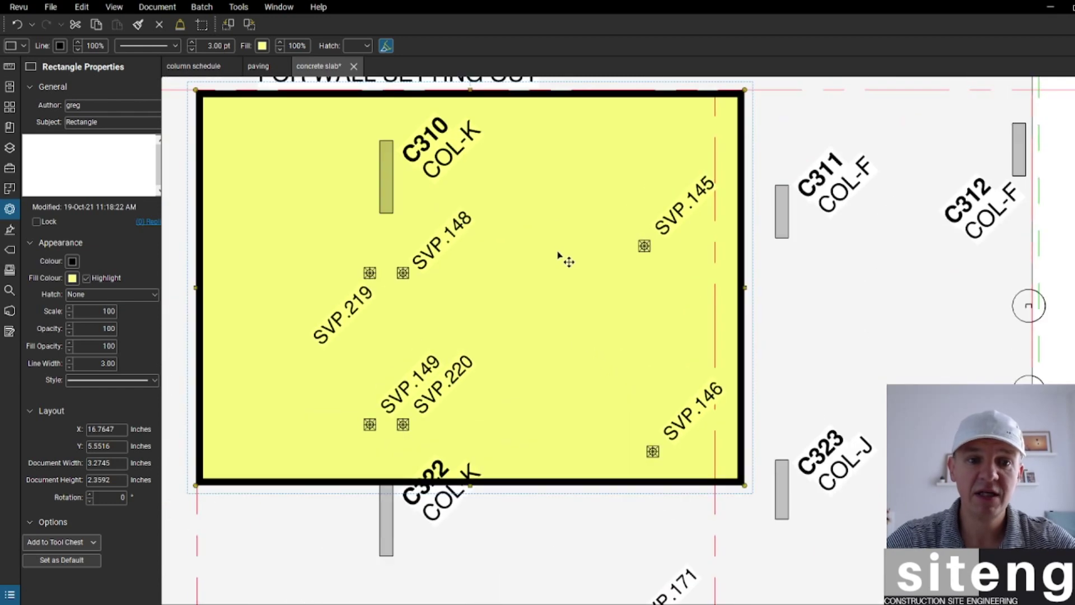
scroll(559, 255, "down", 2)
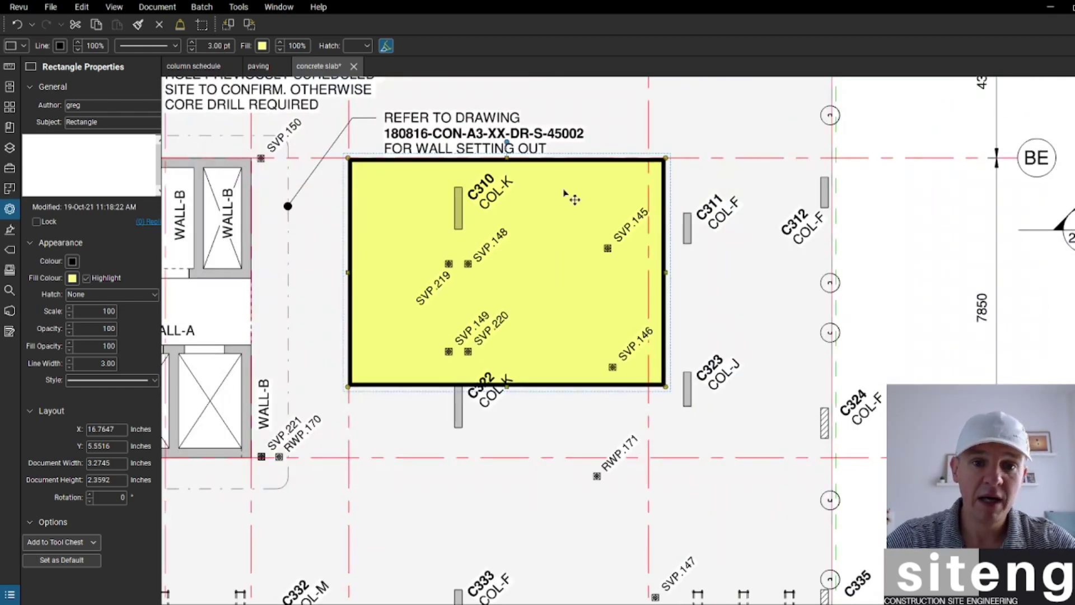
scroll(515, 283, "down", 1)
scroll(439, 241, "up", 2)
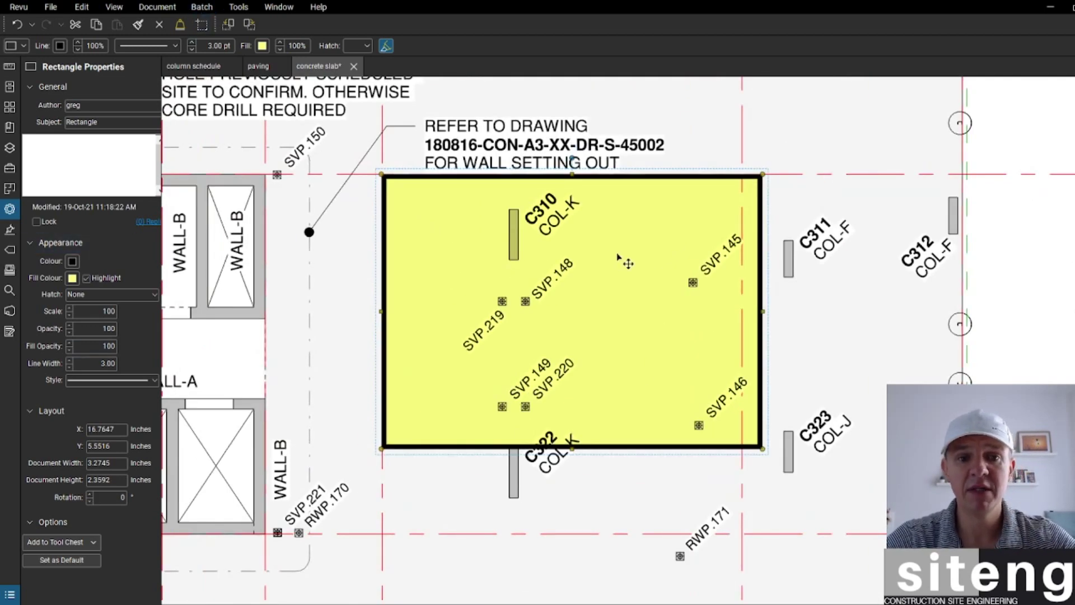
scroll(618, 257, "down", 3)
left_click_drag(619, 261, 581, 260)
right_click(582, 264)
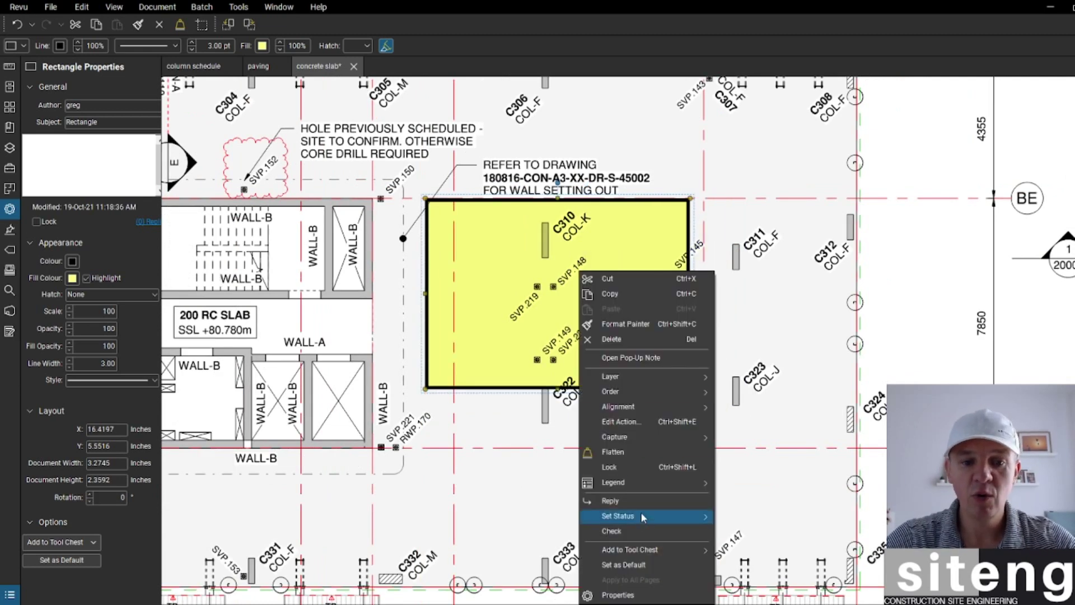
Step: Add the yellow rectangle style to My Tools, once from the right-click menu and once from the toolbar
mouse_move(645, 554)
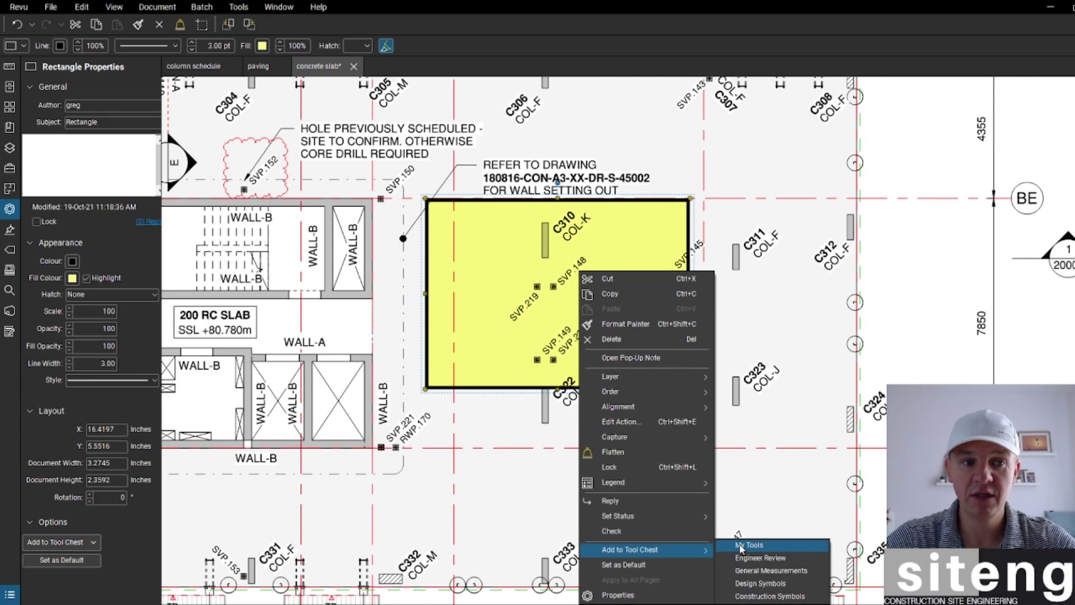
left_click(741, 547)
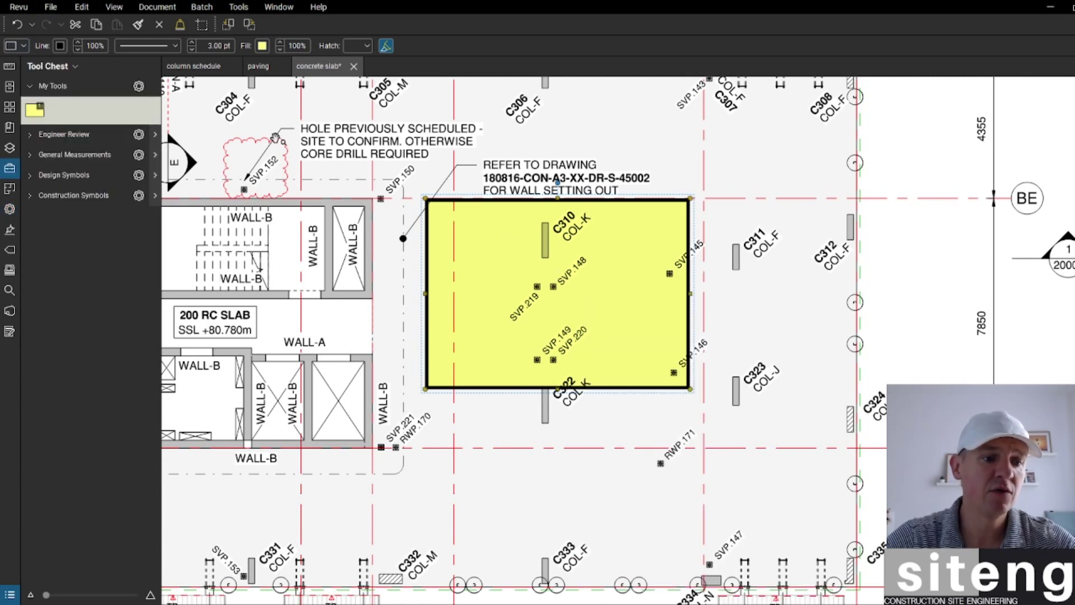
left_click(24, 46)
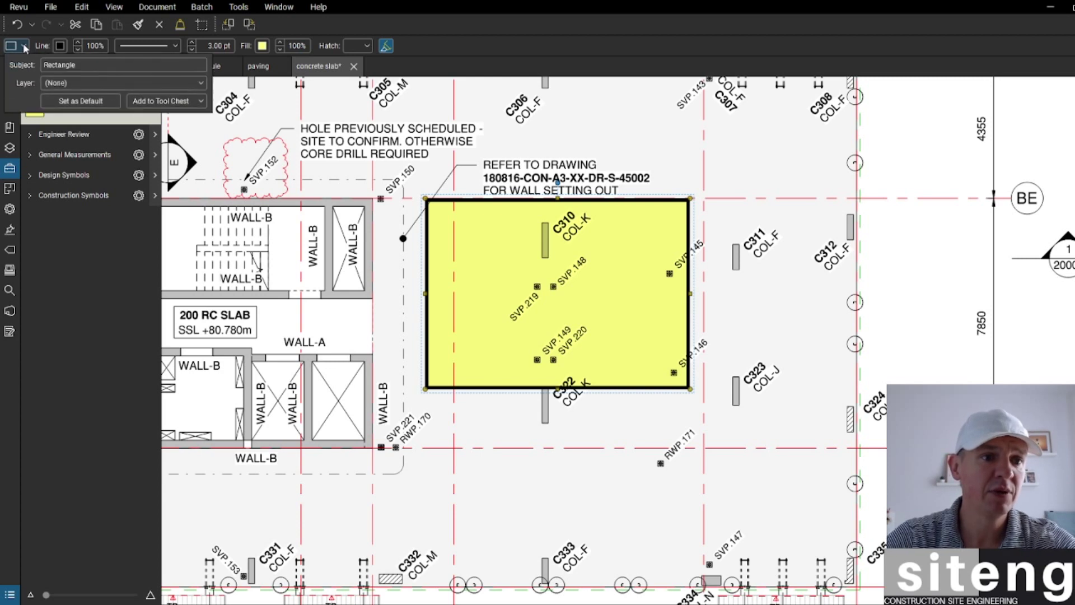
left_click(149, 107)
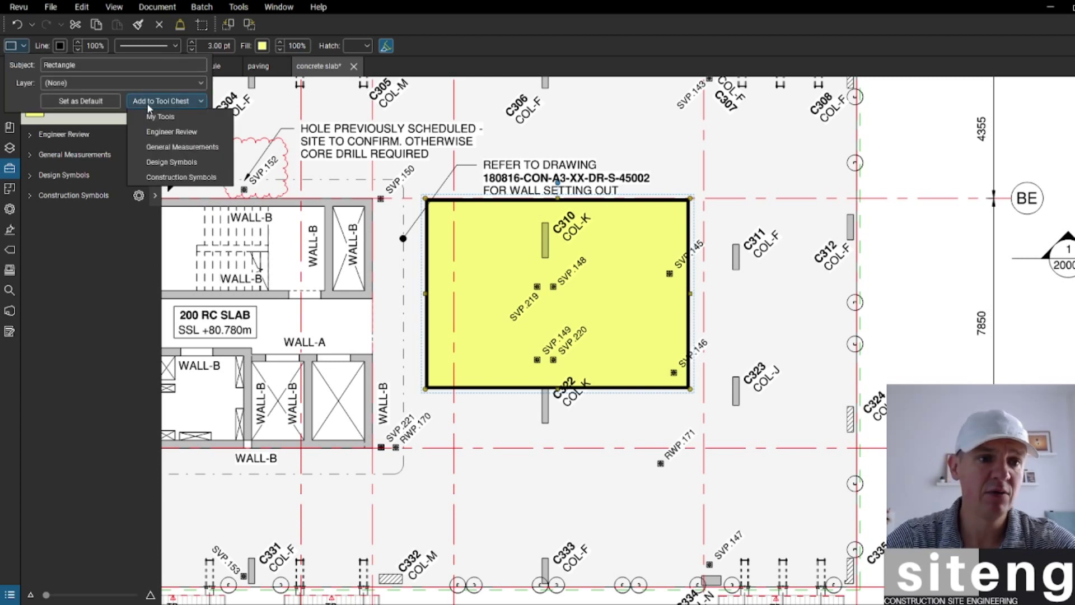
left_click(157, 115)
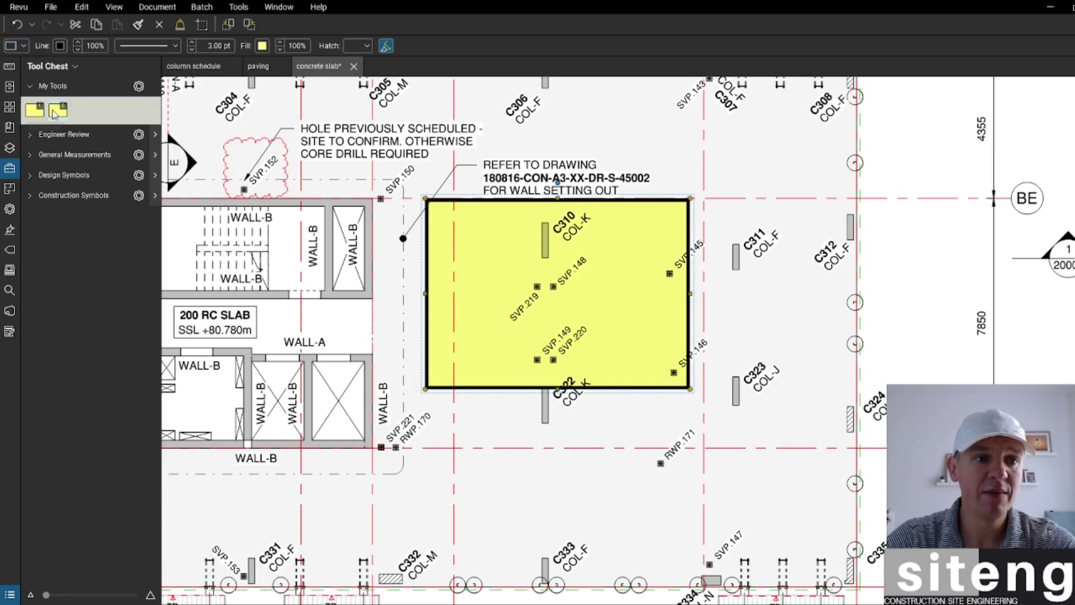
scroll(540, 272, "up", 1)
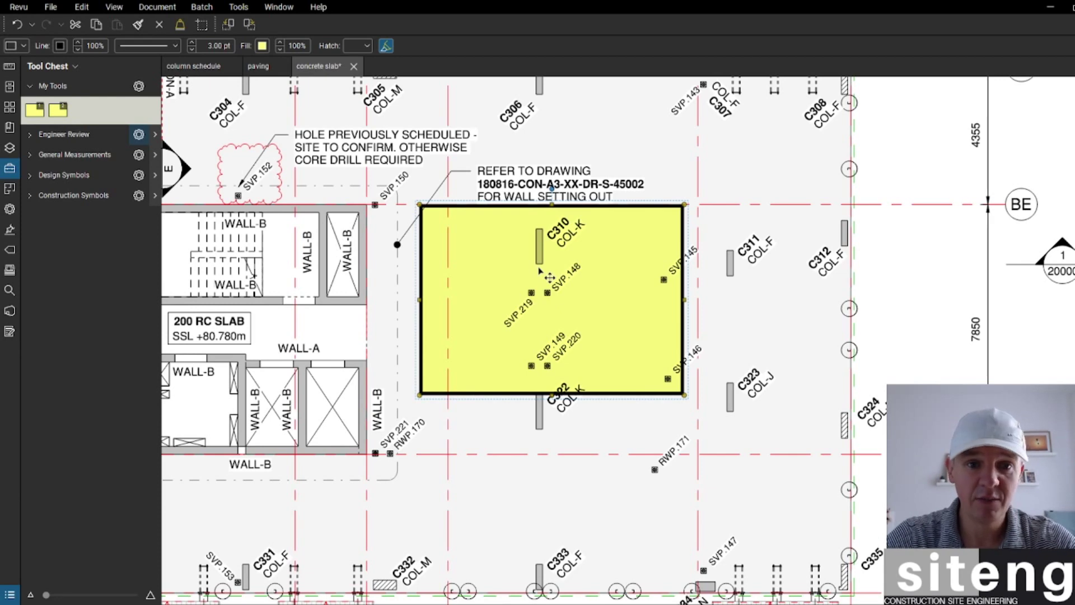
Step: Place a second yellow rectangle from My Tools over columns C308 and C312 at gridline BE
scroll(541, 271, "down", 2)
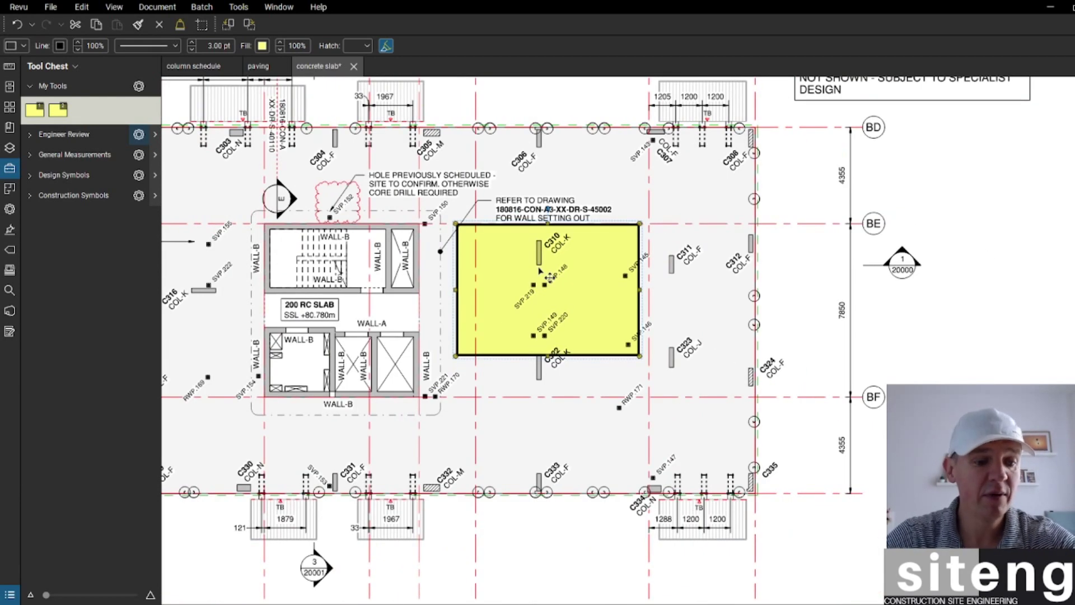
left_click(34, 110)
left_click(633, 300)
scroll(707, 221, "up", 3)
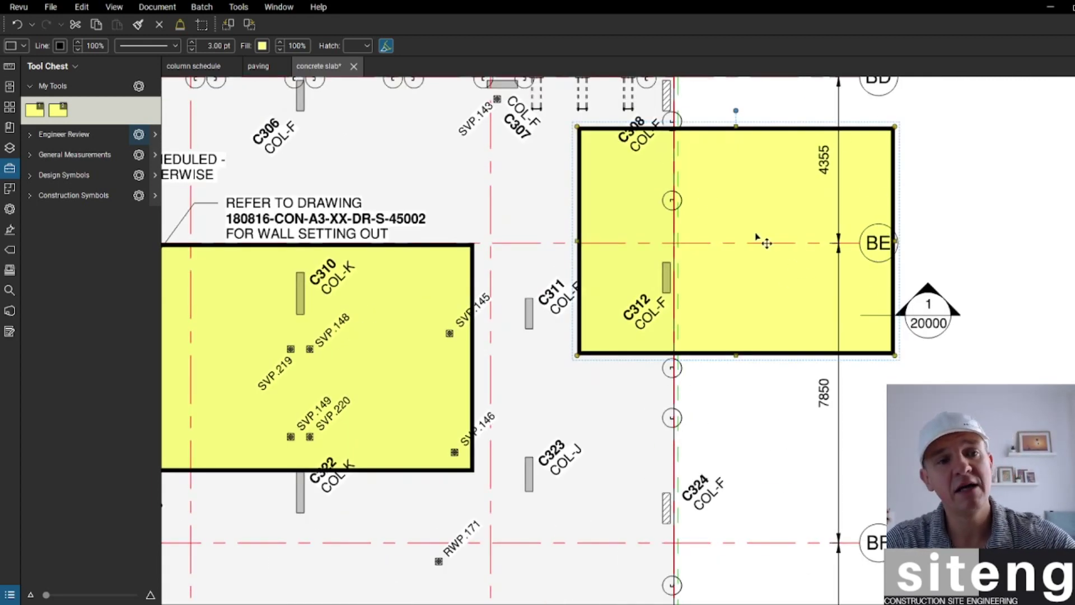
scroll(726, 211, "down", 3)
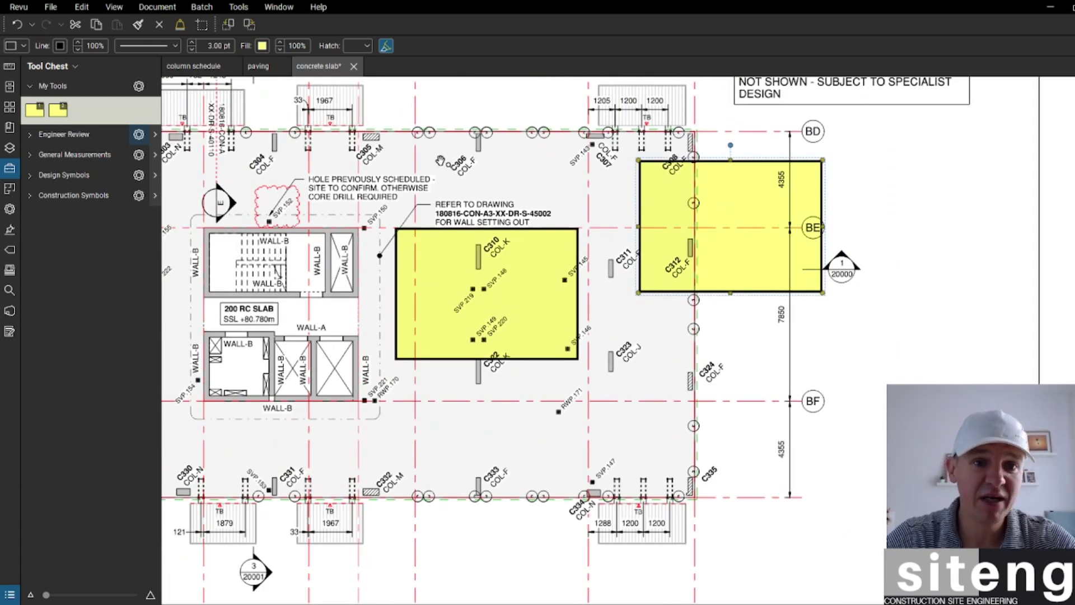
left_click(34, 111)
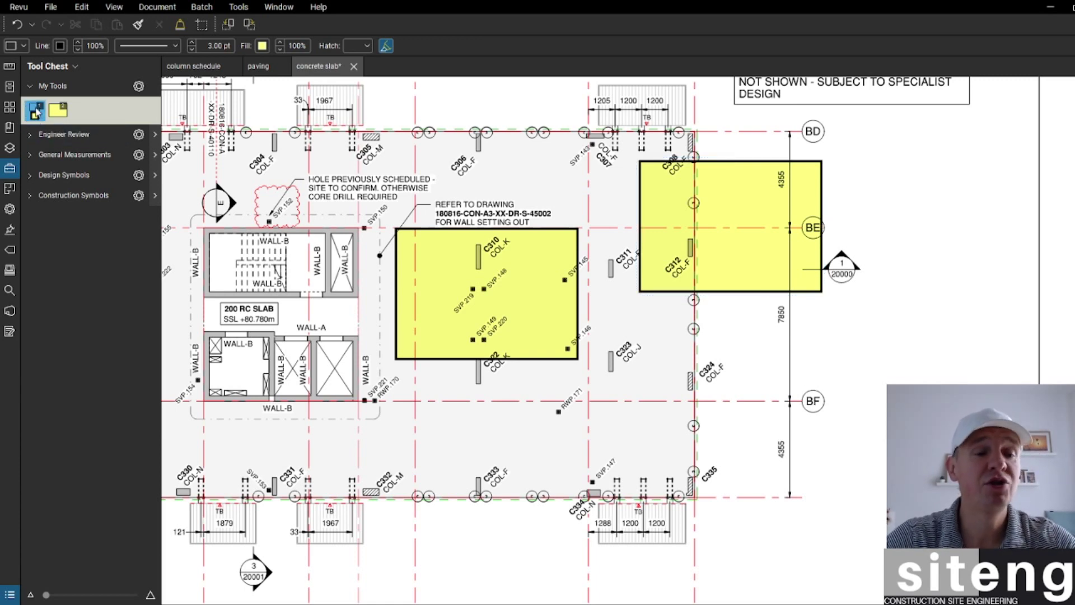
key("Escape")
scroll(523, 367, "down", 3)
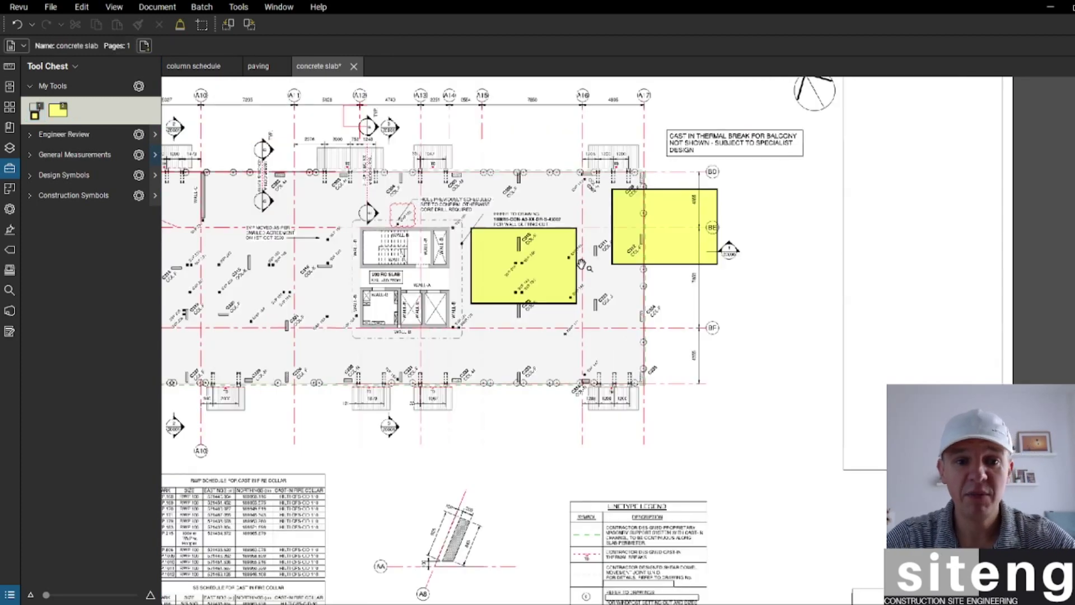
Step: Draw a large third yellow rectangle over the lower-right slab area
scroll(522, 366, "up", 4)
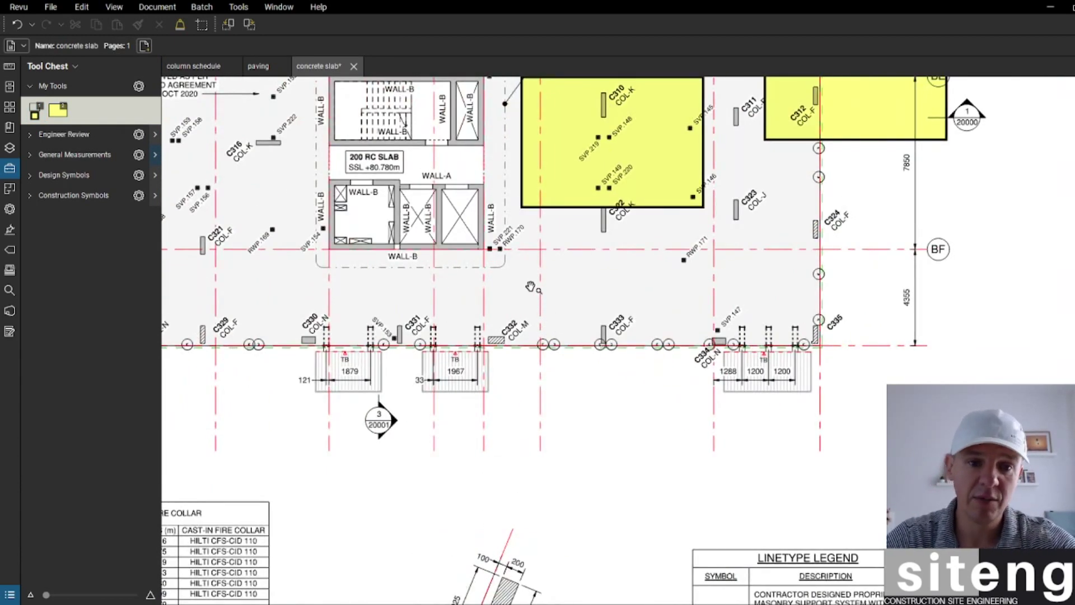
key("r")
left_click_drag(478, 245, 898, 498)
scroll(829, 385, "down", 2)
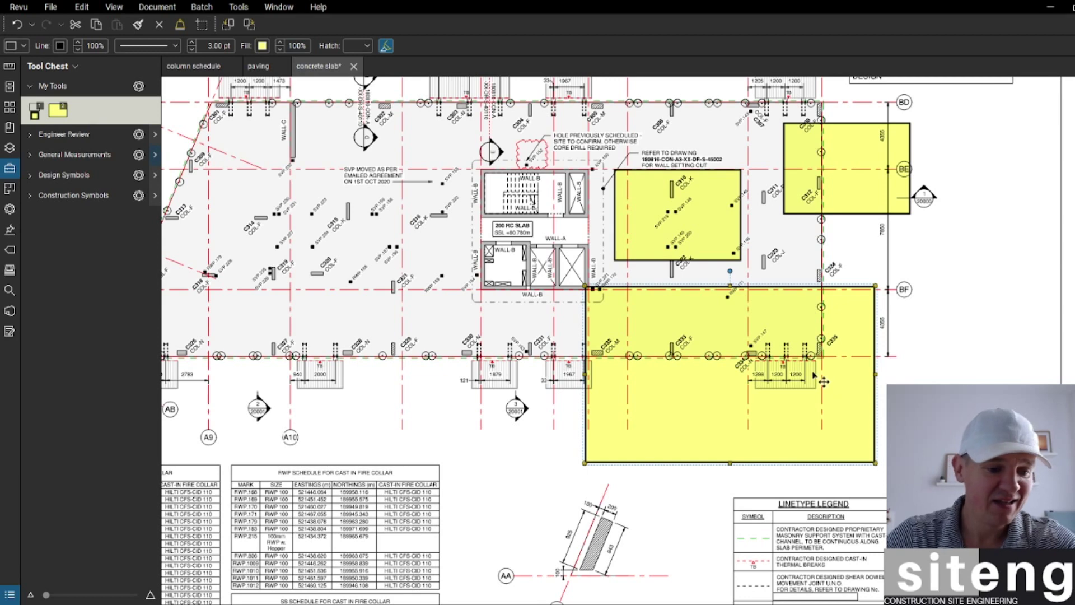
scroll(820, 375, "down", 3)
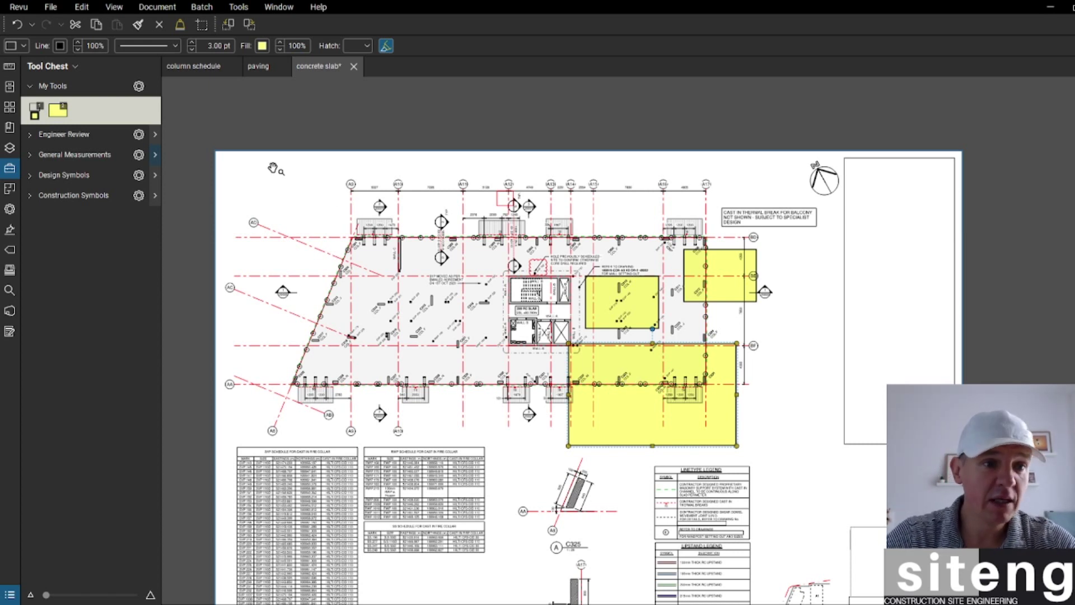
Step: Delete the duplicate yellow tool from My Tools and pick the Polygon markup tool
left_click(55, 112)
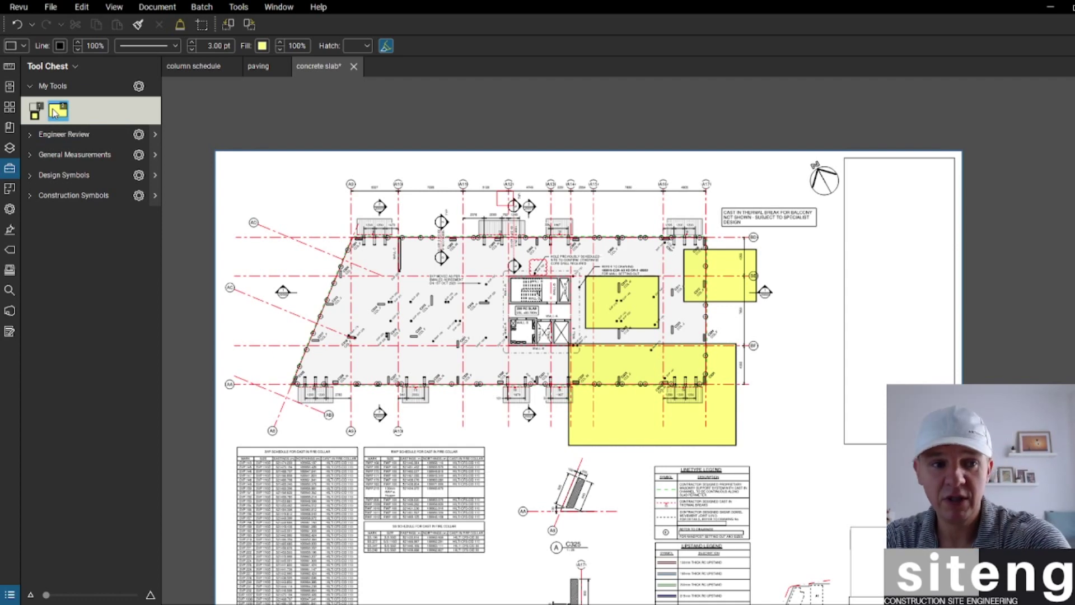
key("Delete")
left_click_drag(459, 226, 511, 292)
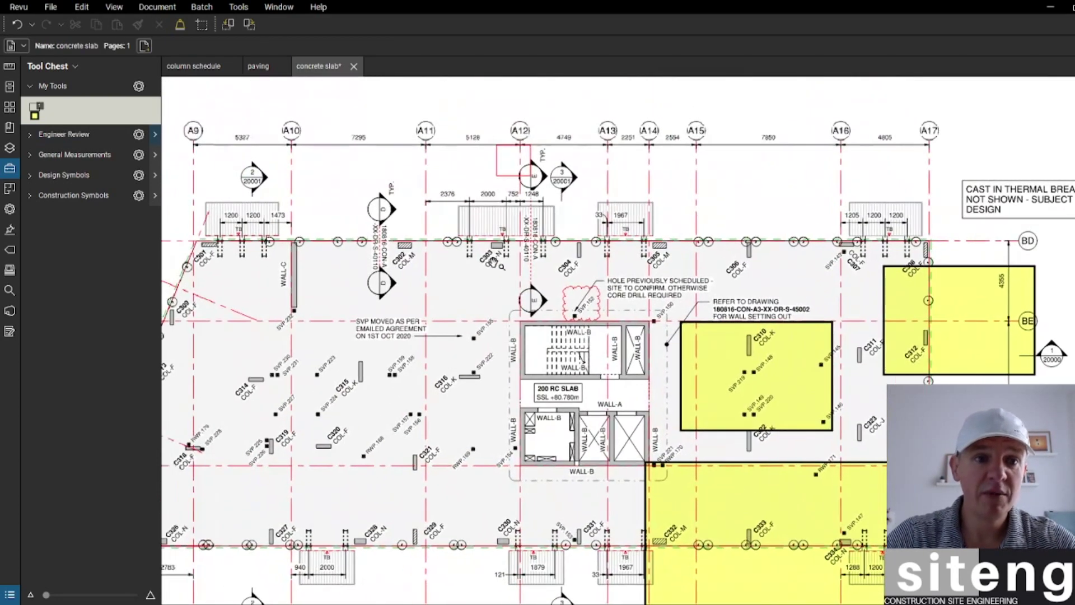
left_click(238, 6)
mouse_move(255, 24)
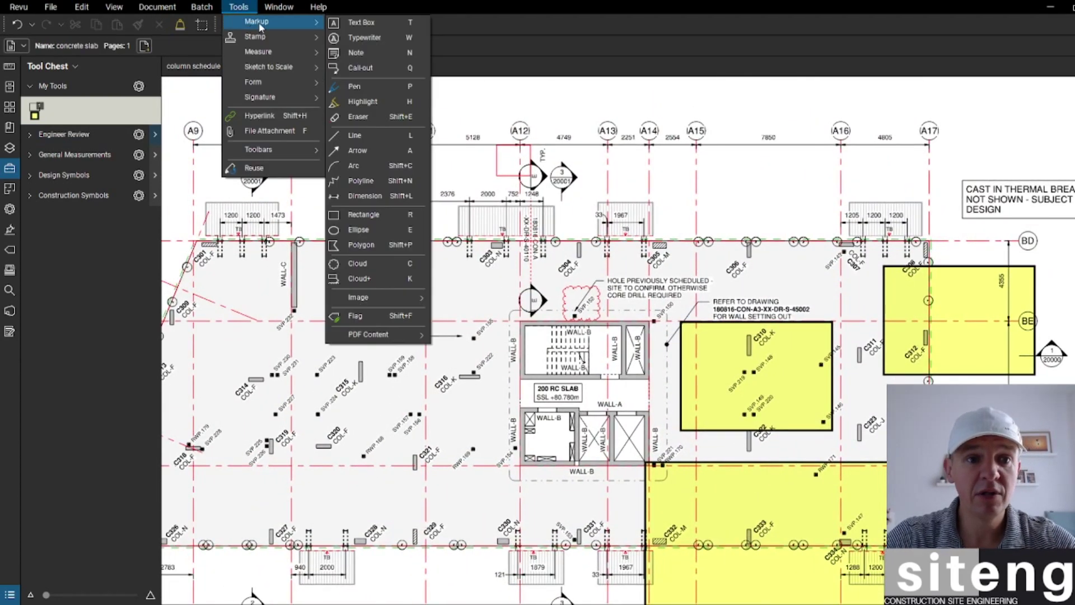
left_click(361, 235)
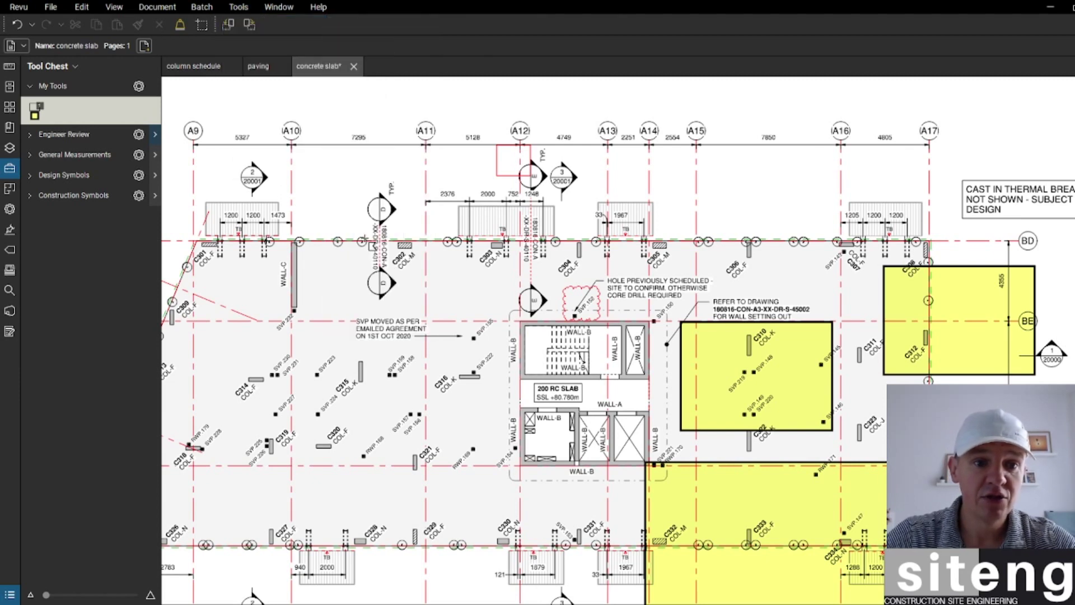
Step: Outline the left trapezoid pour area between gridlines AA and AD as a polygon
left_click_drag(272, 242, 461, 231)
scroll(463, 235, "up", 4)
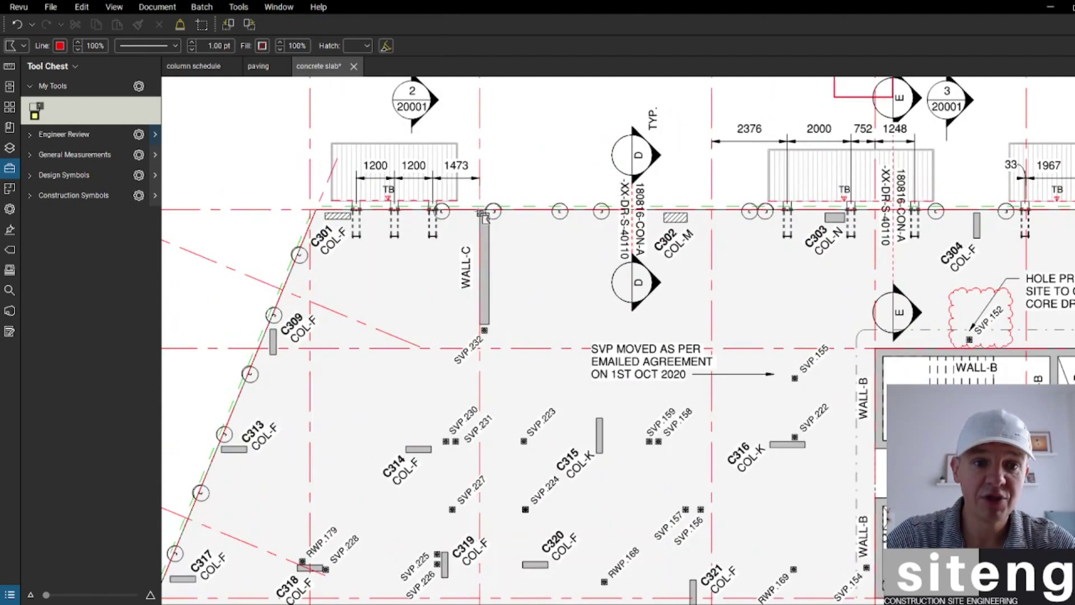
scroll(473, 219, "down", 3)
scroll(334, 222, "up", 4)
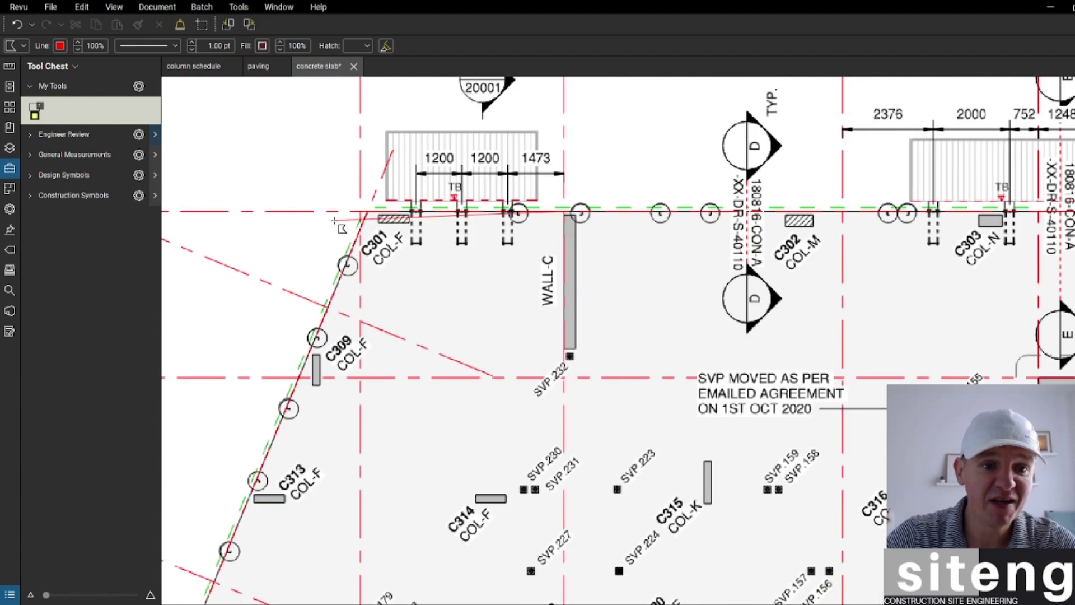
scroll(372, 321, "down", 5)
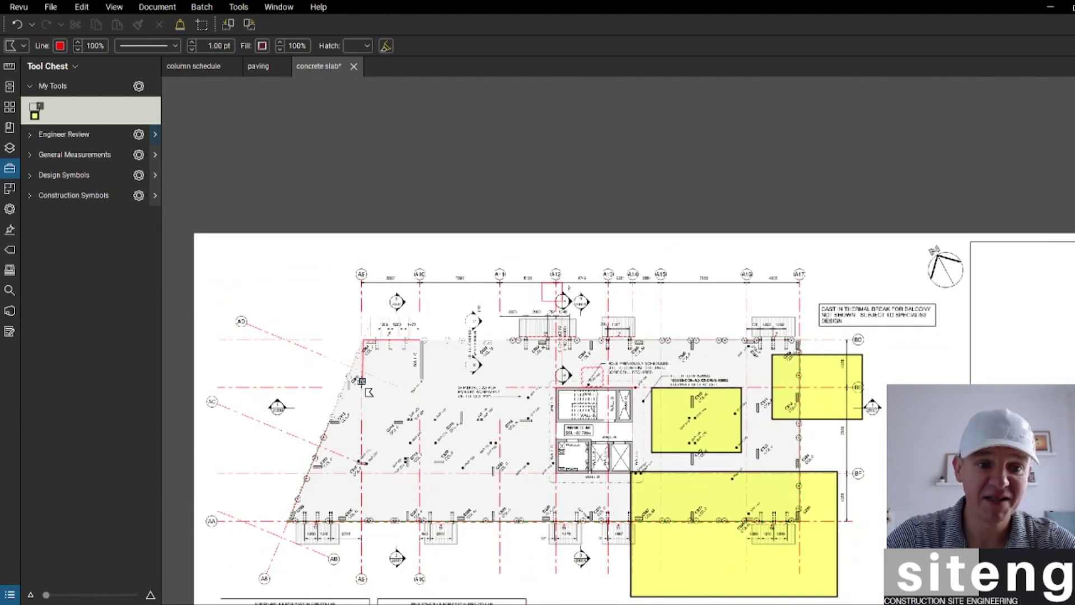
scroll(358, 413, "up", 5)
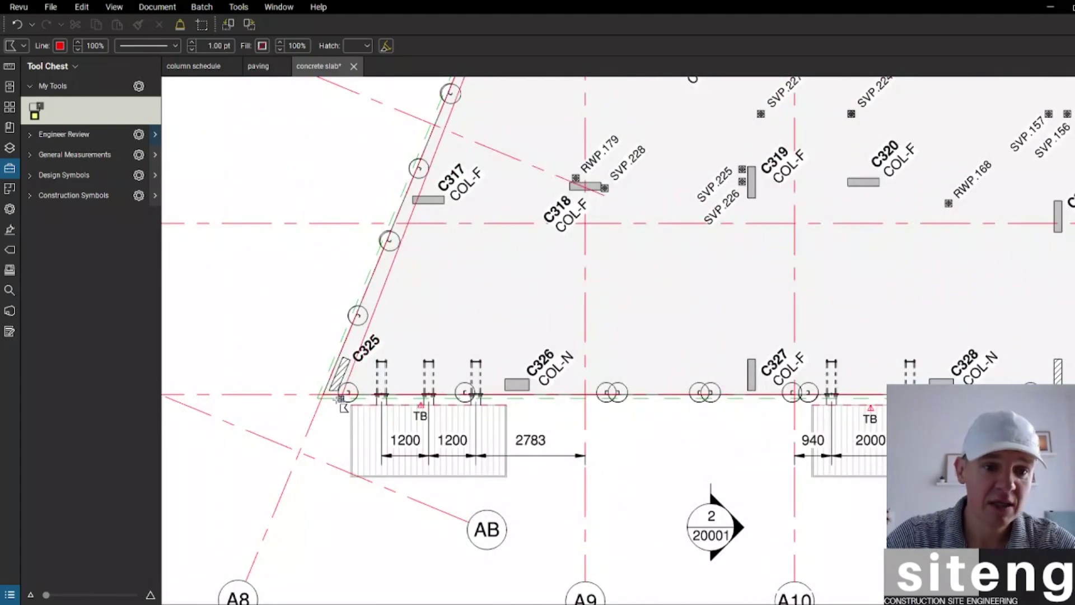
scroll(334, 399, "up", 3)
scroll(369, 381, "down", 5)
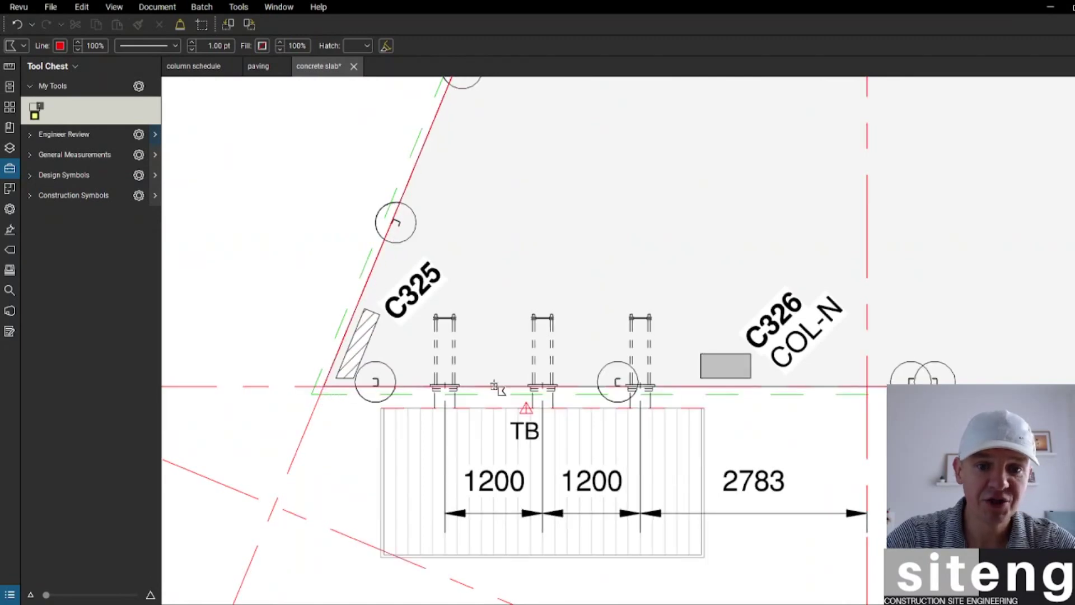
scroll(680, 360, "up", 5)
scroll(638, 373, "up", 3)
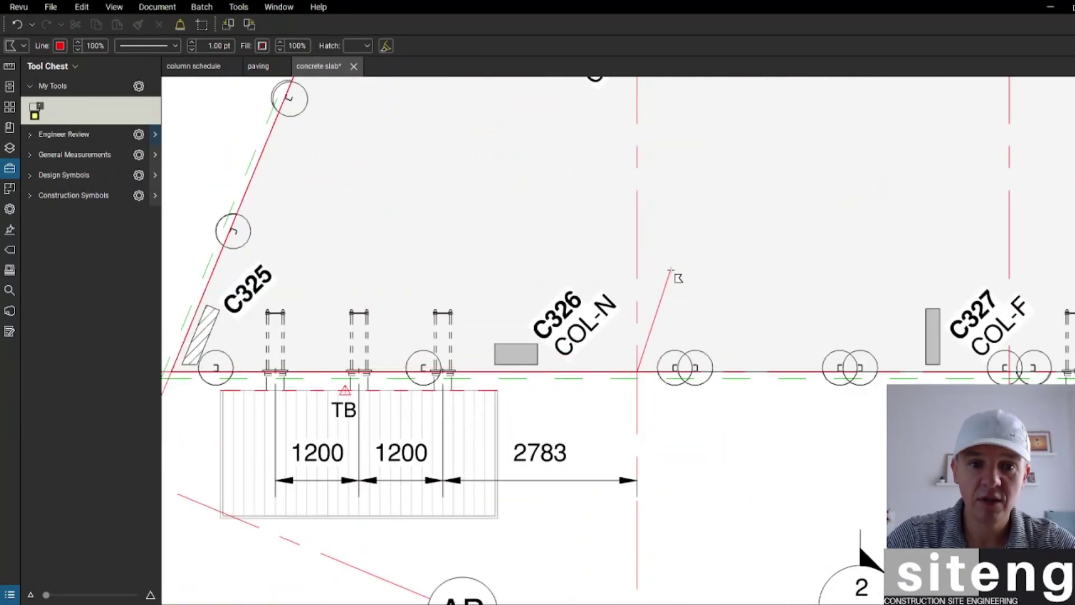
left_click(578, 214)
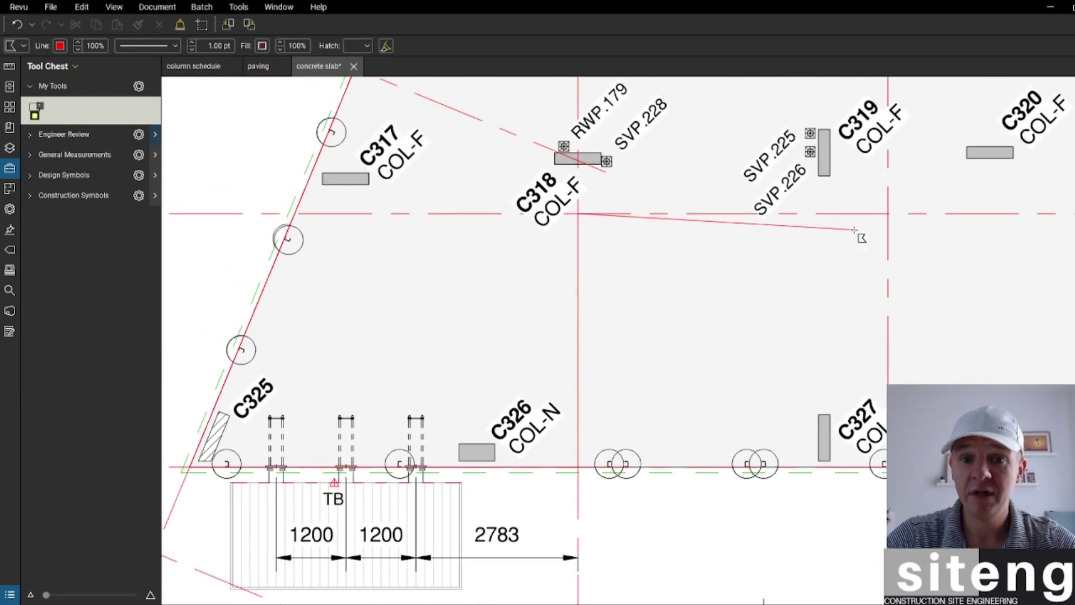
left_click(888, 213)
scroll(637, 329, "down", 5)
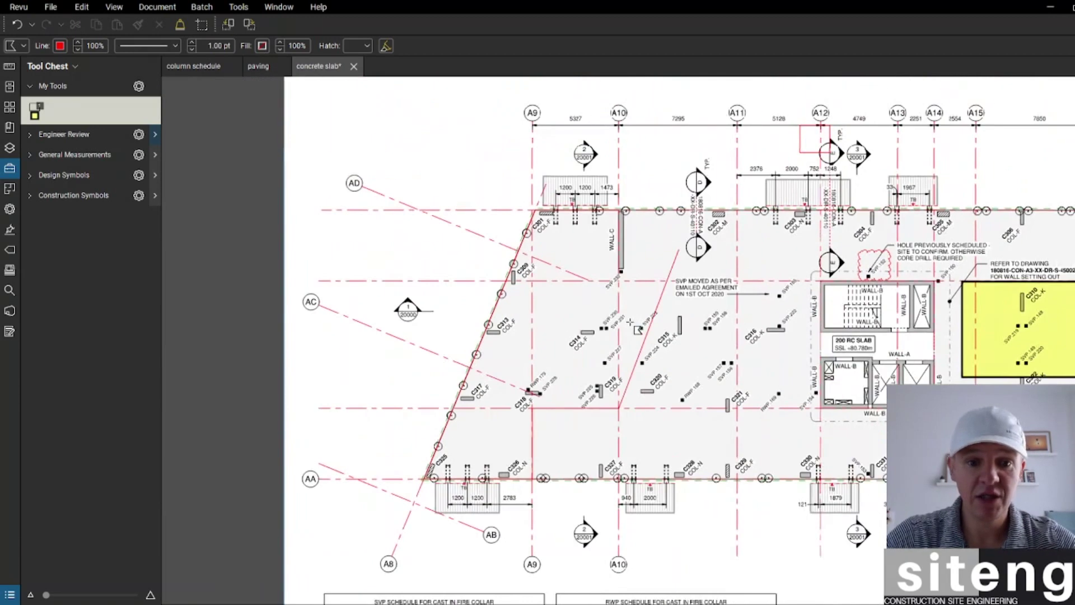
double_click(632, 322)
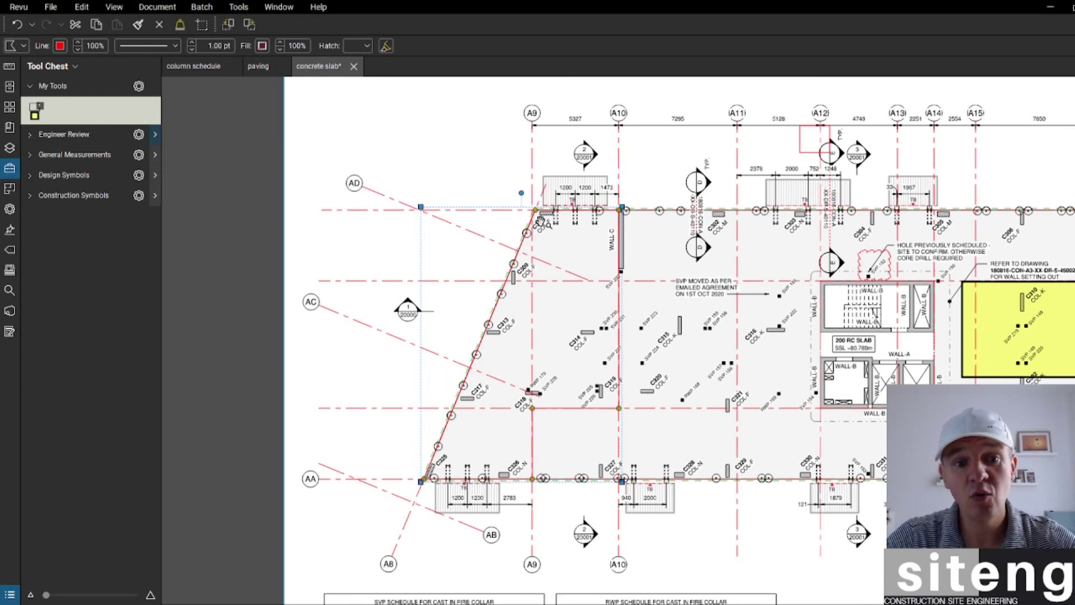
Step: Give the polygon a green fill with Highlight turned on
left_click(263, 45)
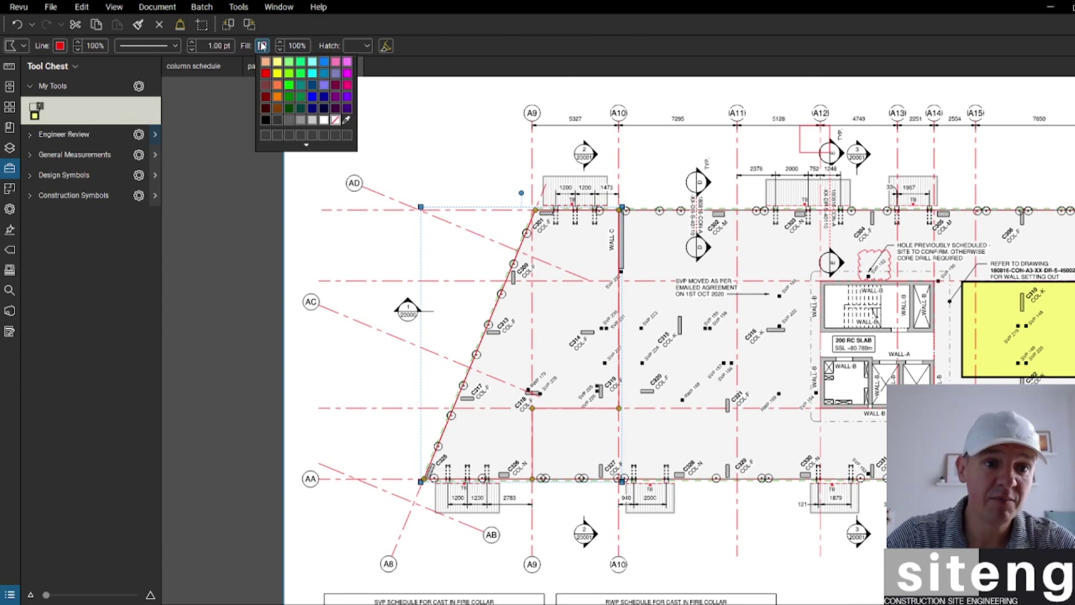
left_click(289, 74)
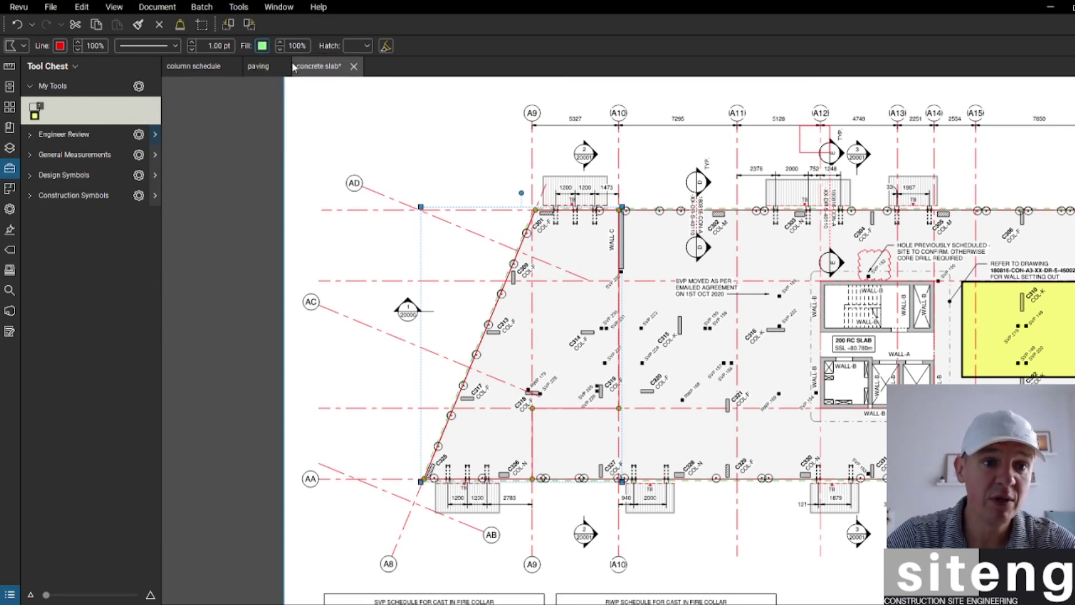
left_click(10, 209)
left_click(86, 279)
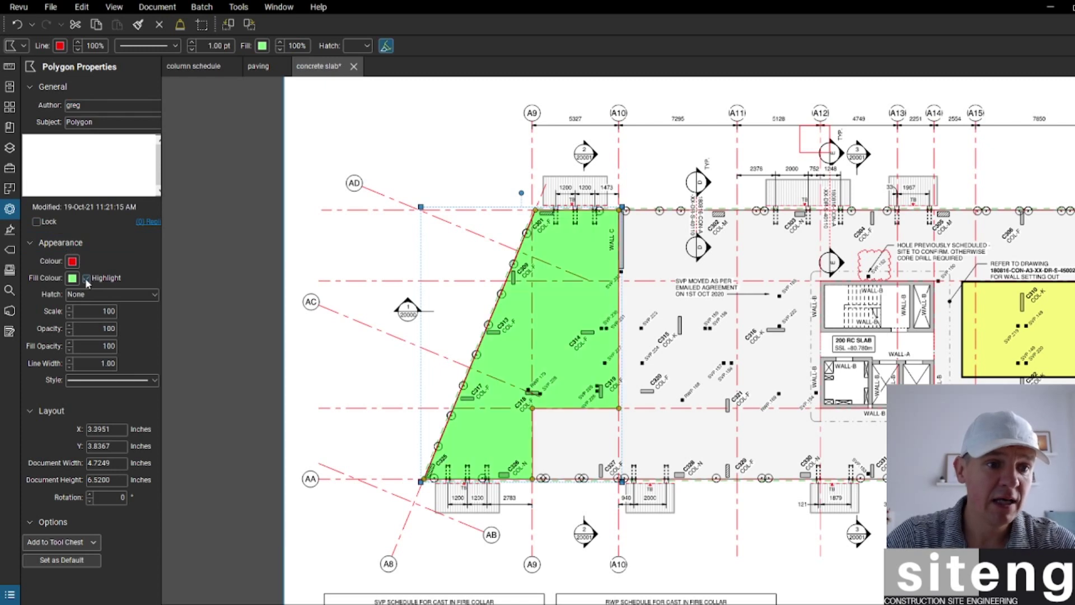
Step: Save the green polygon style as a tool in My Tools
left_click(24, 48)
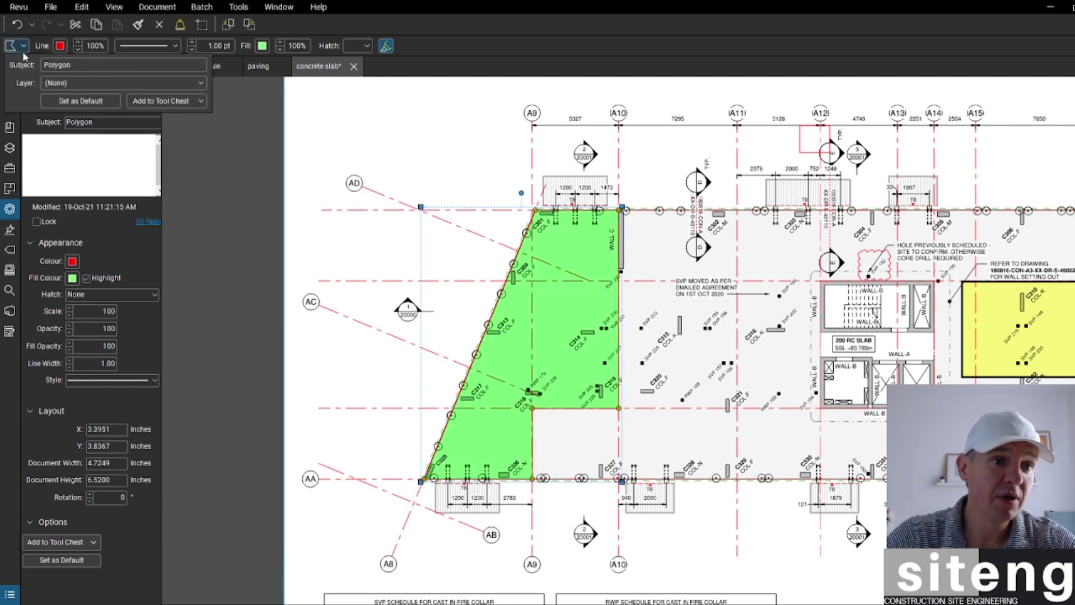
left_click(148, 101)
left_click(172, 119)
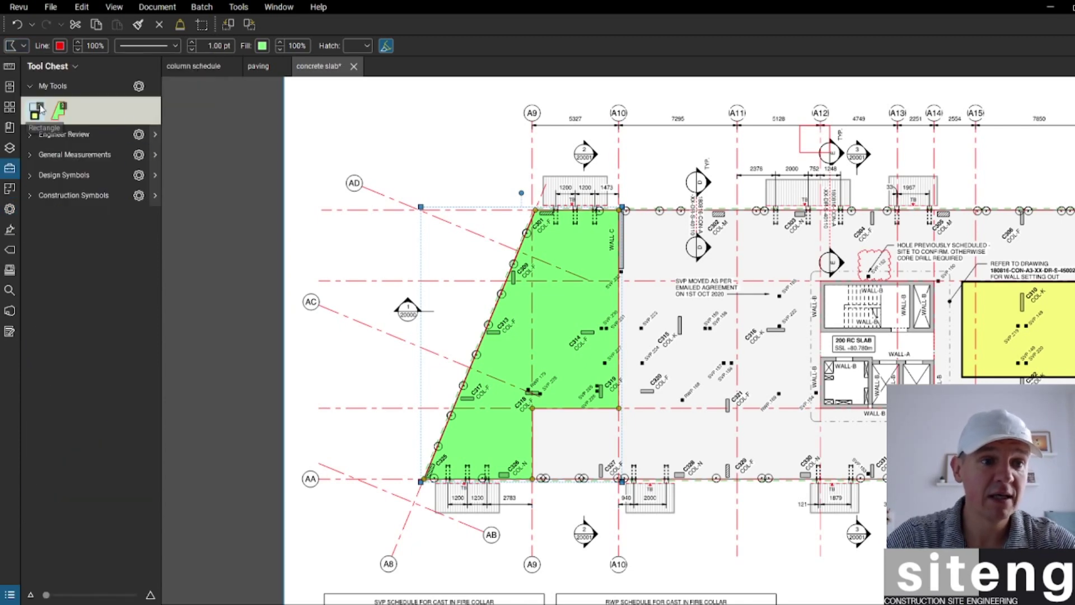
Step: Bring the top of the slab plan into view, ready to use the saved green polygon tool
scroll(259, 163, "down", 3)
scroll(260, 162, "up", 1)
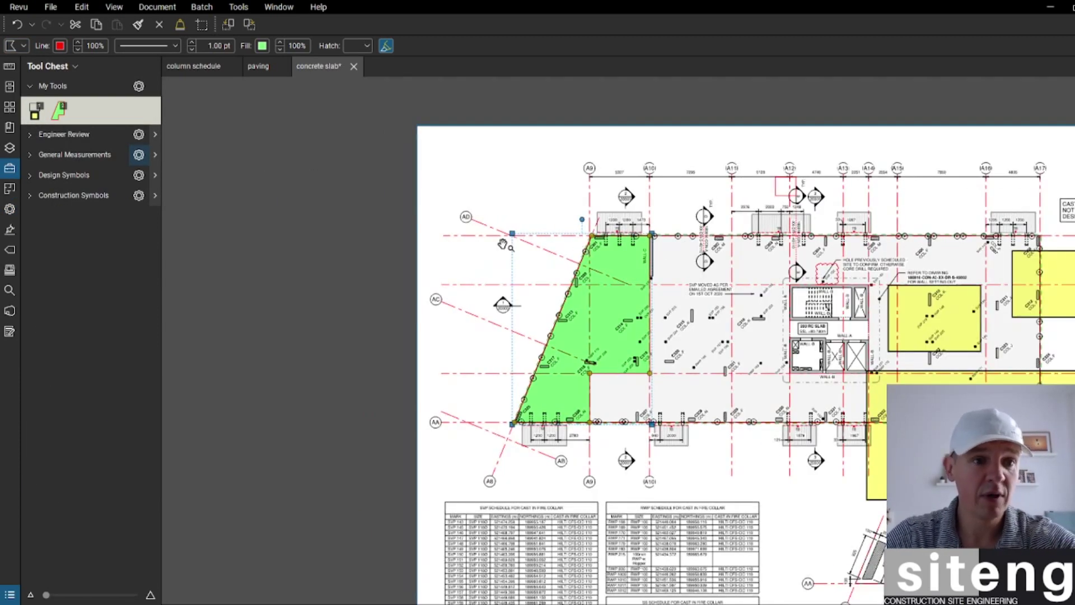
left_click(58, 110)
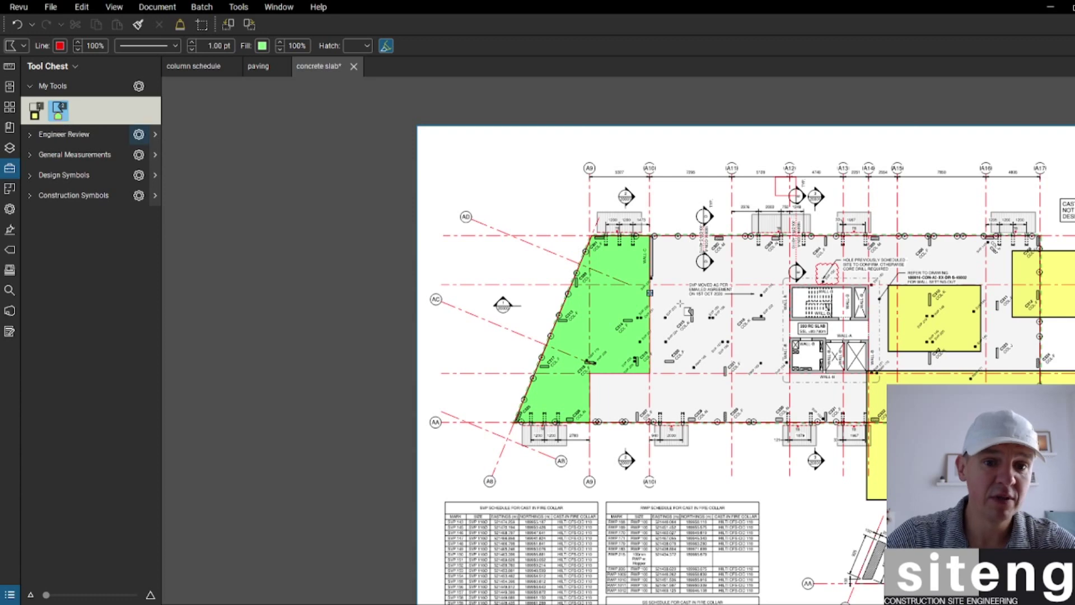
scroll(579, 257, "down", 2)
scroll(579, 258, "up", 2)
scroll(578, 257, "up", 2)
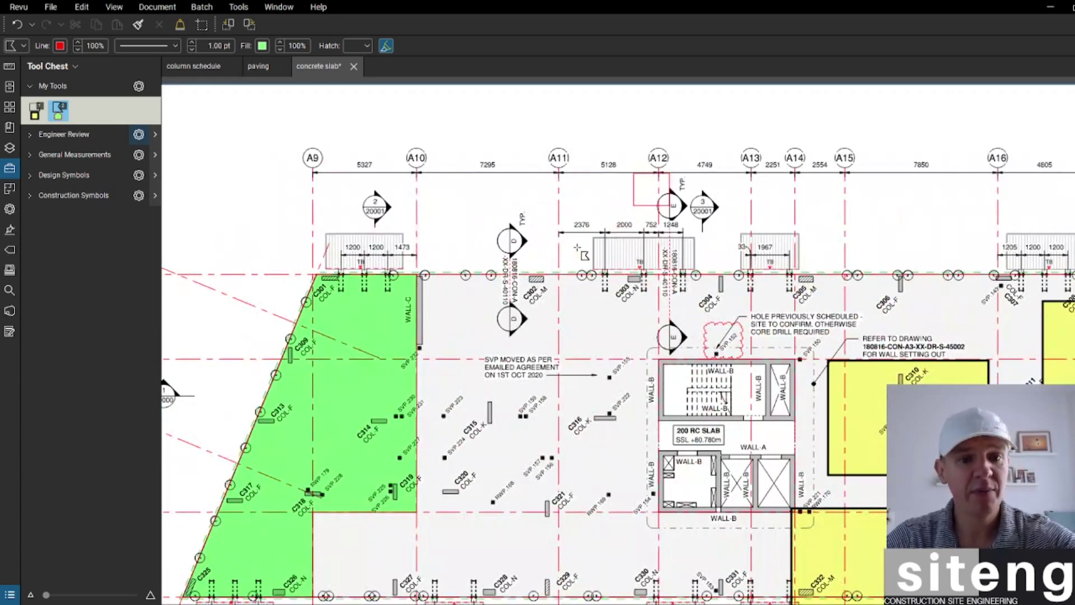
key("Escape")
scroll(581, 253, "up", 1)
left_click_drag(580, 253, 513, 312)
Step: Draw a green polygon spanning gridlines A11 to A13, then delete it
left_click(58, 111)
left_click(493, 218)
left_click(562, 171)
left_click(721, 180)
left_click(722, 273)
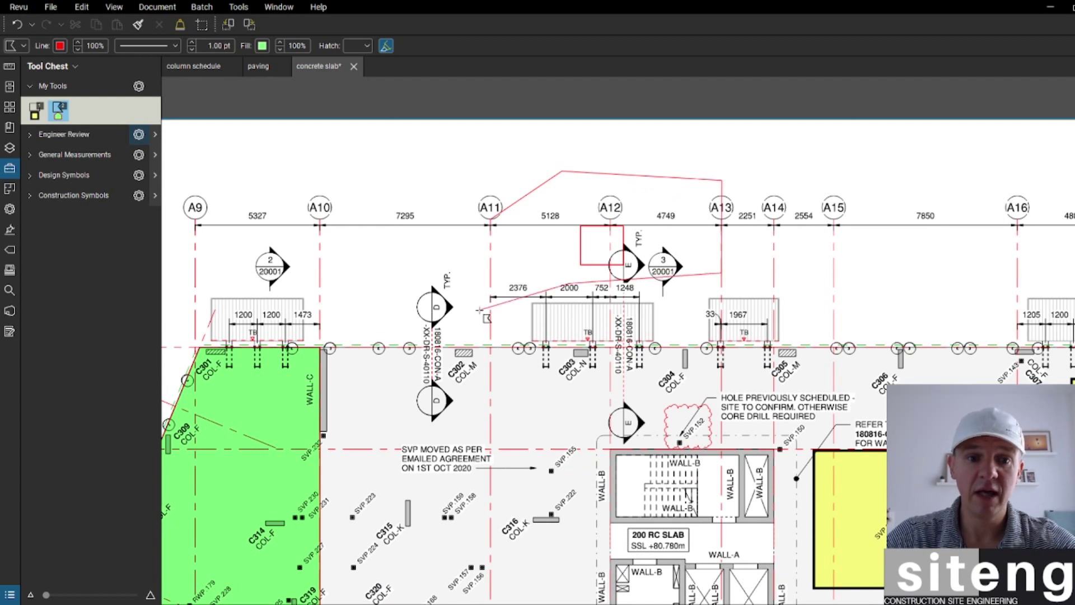
double_click(396, 290)
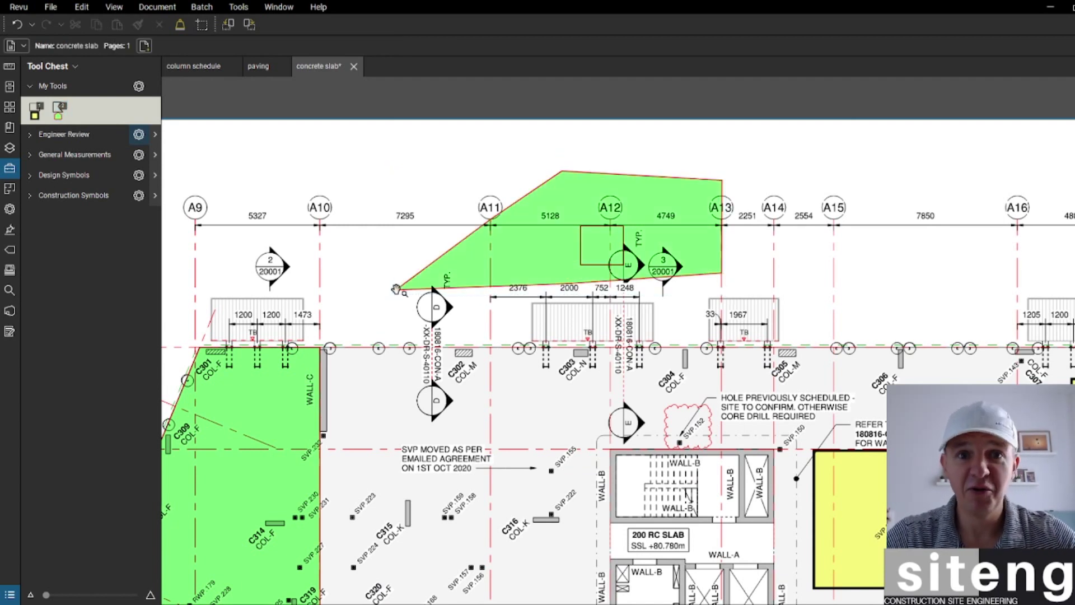
scroll(576, 230, "down", 5)
key("Delete")
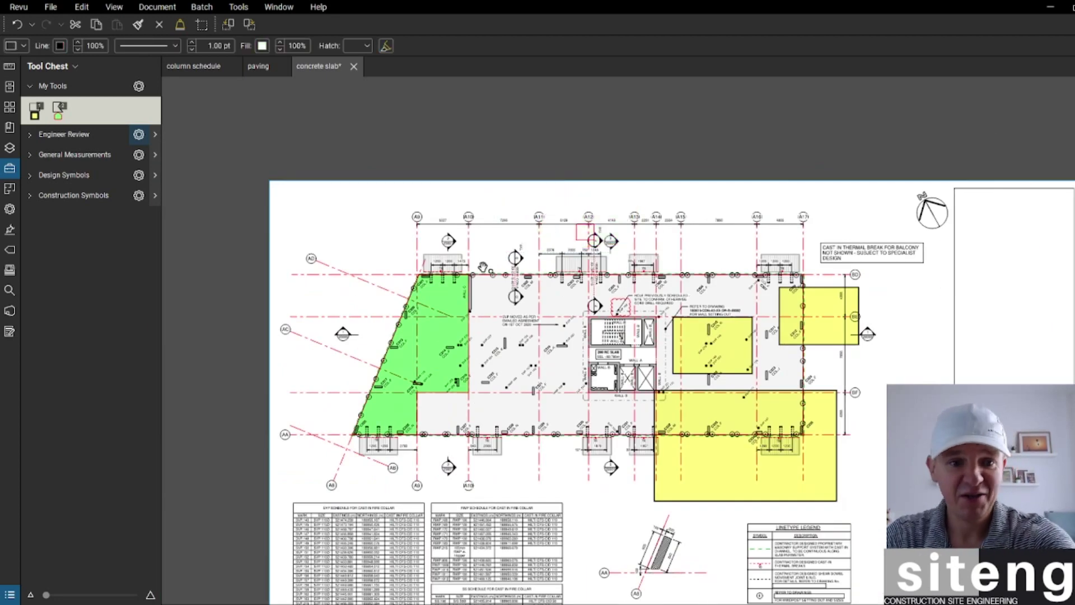
Step: Delete the left green polygon and the bottom, middle and right yellow rectangles
left_click(451, 332)
key("Delete")
left_click(728, 426)
key("Delete")
left_click(728, 359)
key("Delete")
left_click(796, 331)
key("Delete")
Step: Check the cleared slab plan and bring up the list of markup tools
scroll(646, 258, "down", 2)
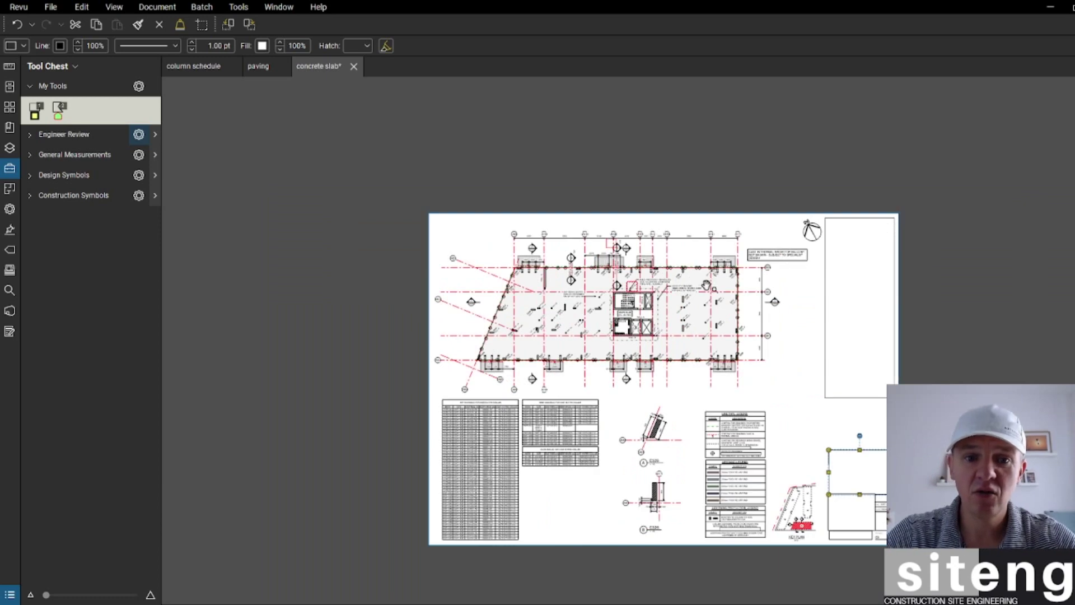
scroll(698, 304, "up", 3)
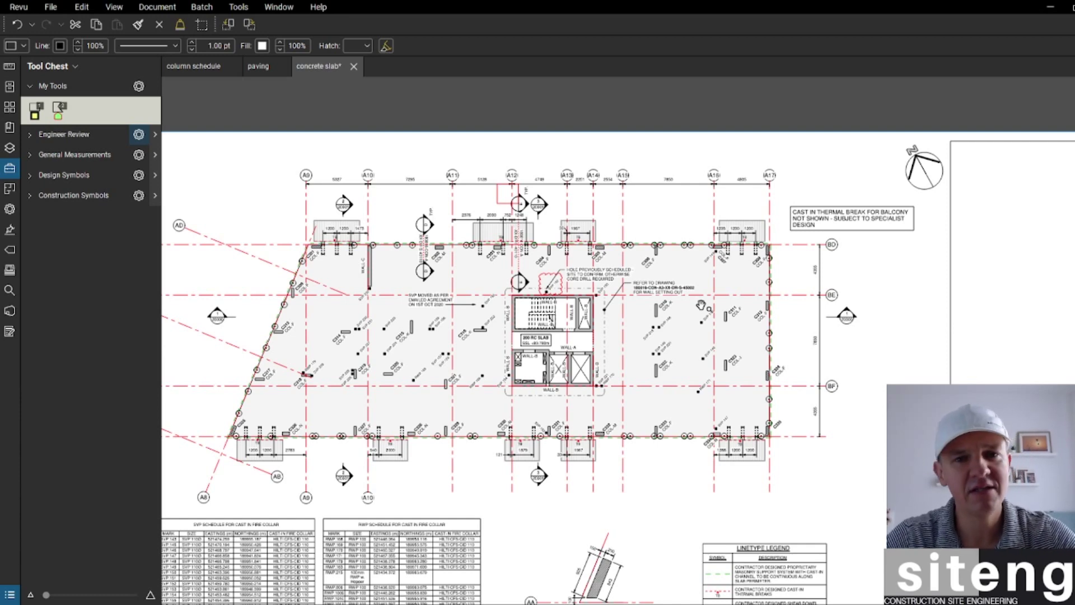
scroll(663, 319, "up", 2)
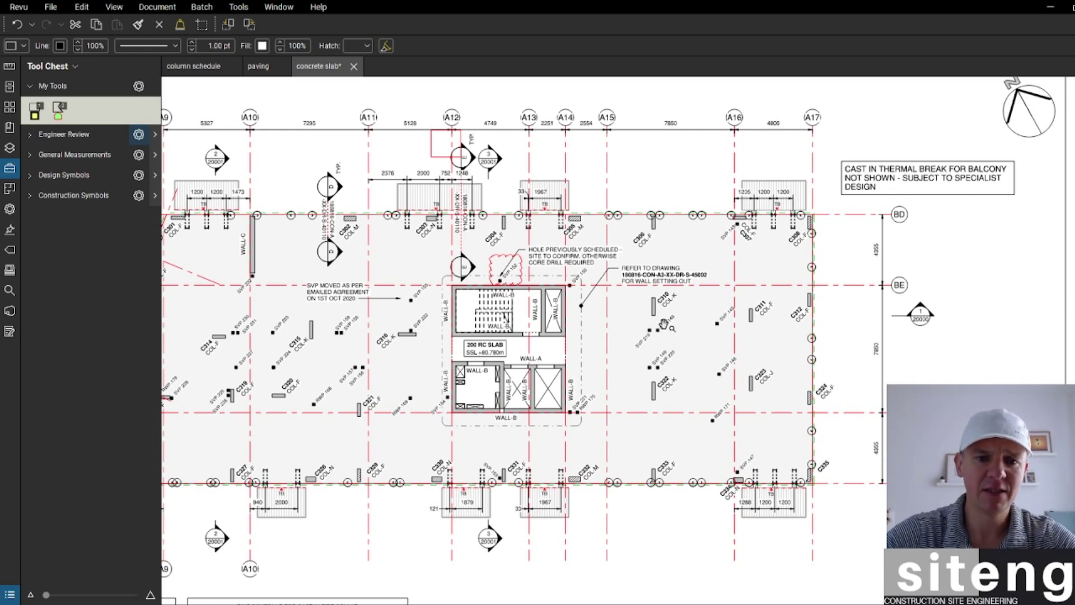
scroll(665, 325, "up", 2)
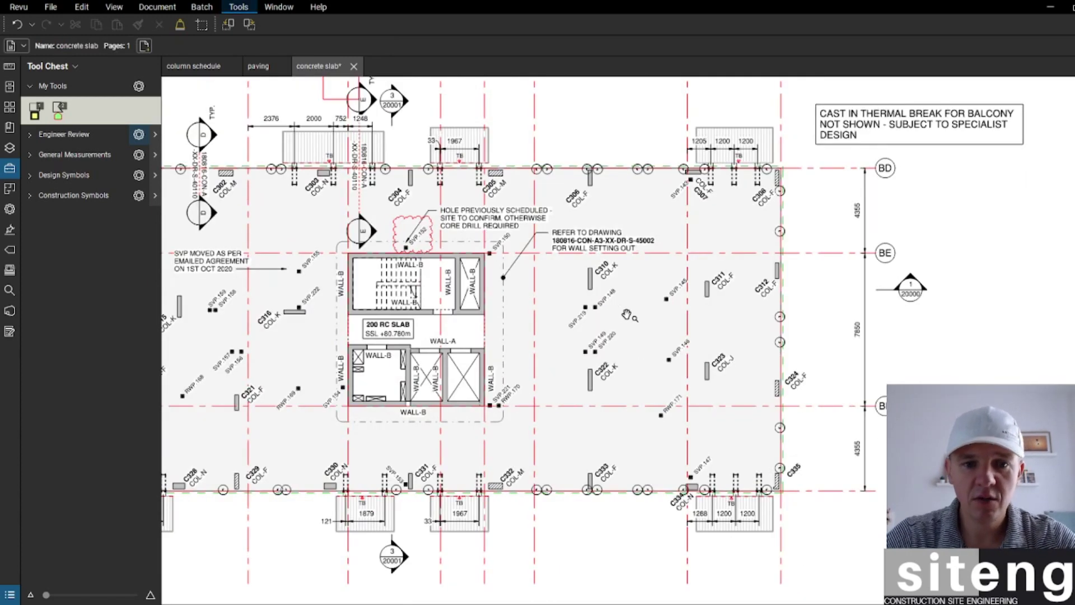
scroll(627, 315, "down", 3)
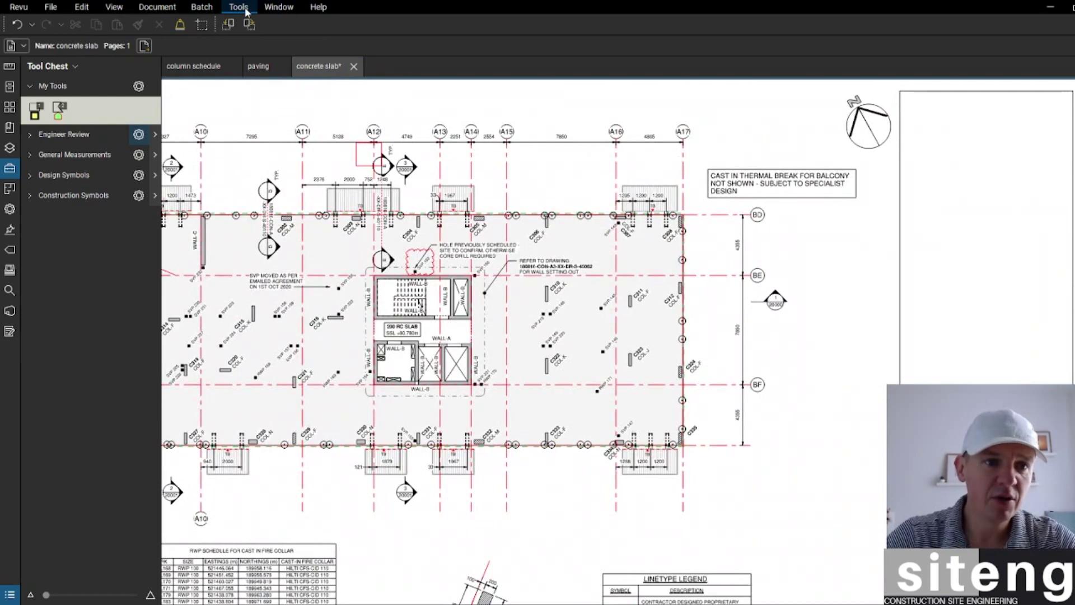
left_click(245, 9)
Step: Draw a thick red arrow pointing toward the 7850 dimension
mouse_move(256, 21)
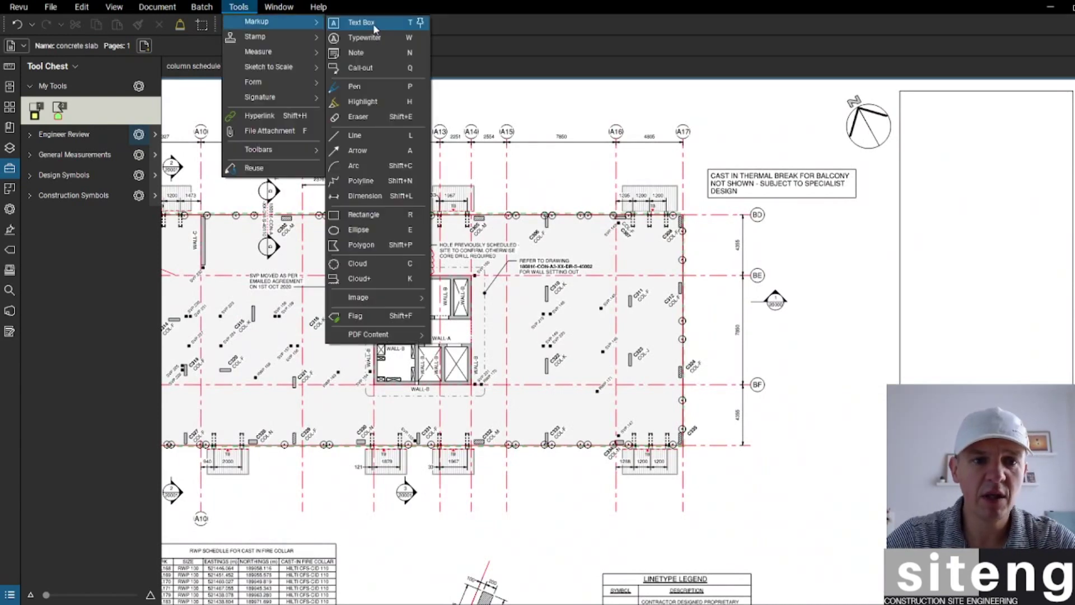
left_click(372, 39)
scroll(600, 313, "up", 2)
scroll(599, 312, "down", 2)
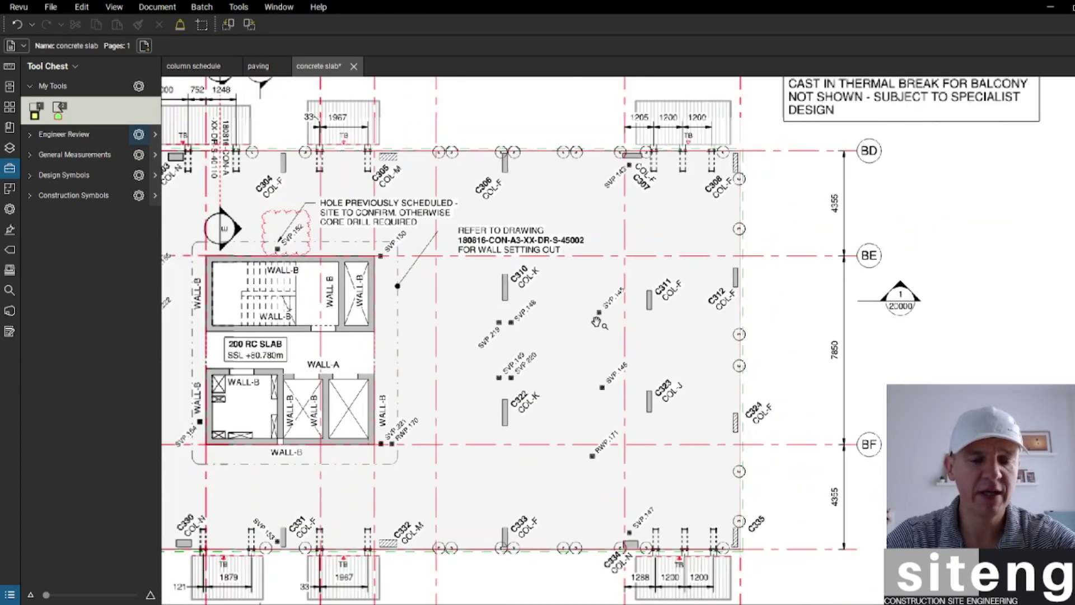
scroll(527, 308, "up", 1)
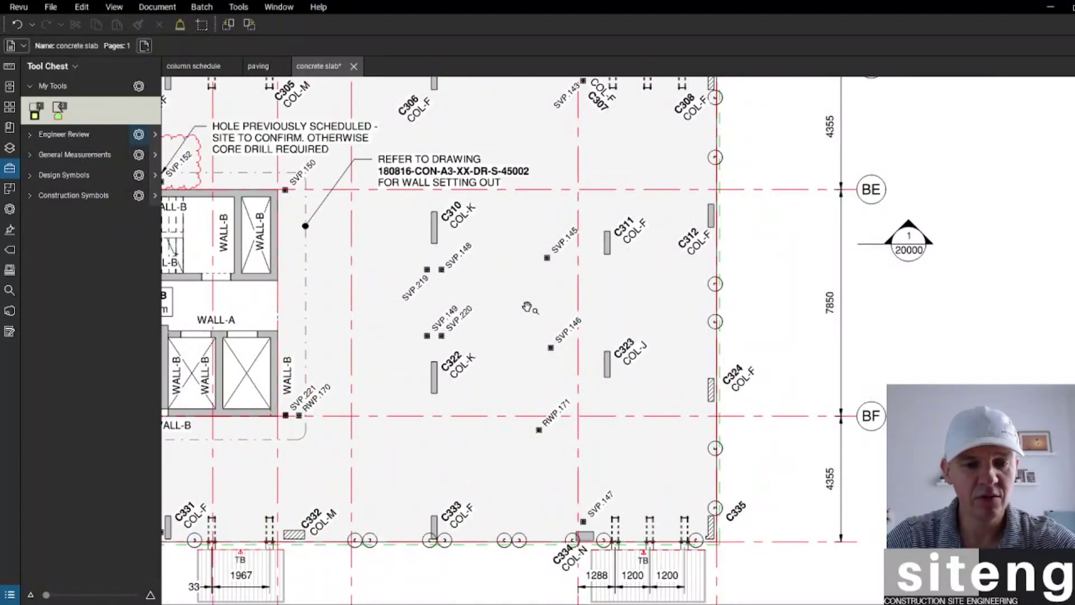
mouse_move(578, 274)
left_mouse_down()
mouse_move(669, 323)
mouse_move(893, 352)
mouse_move(893, 365)
mouse_move(899, 356)
left_mouse_up()
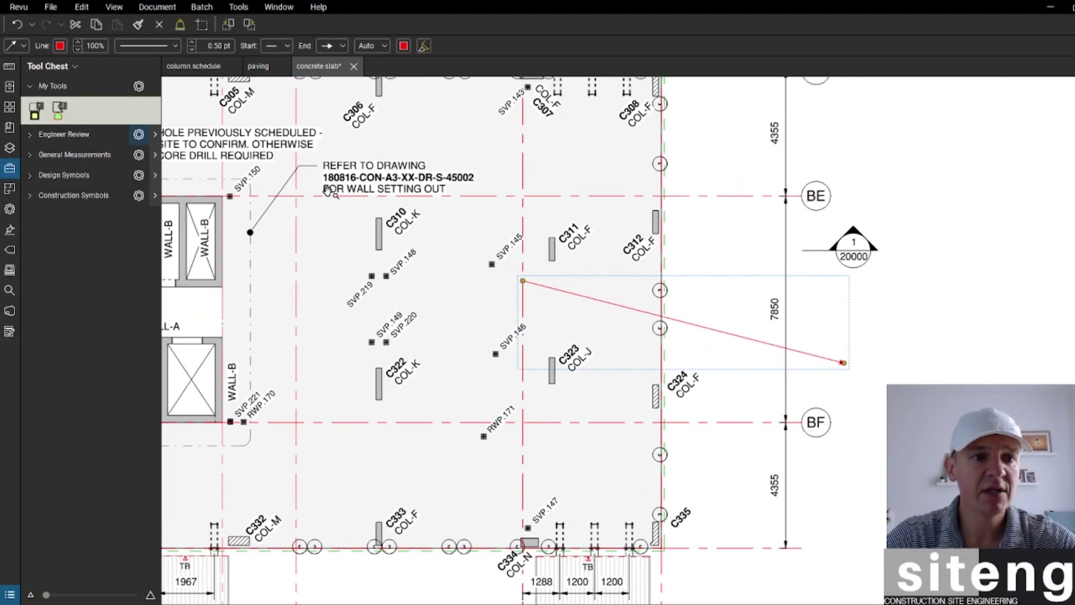
left_click(192, 43)
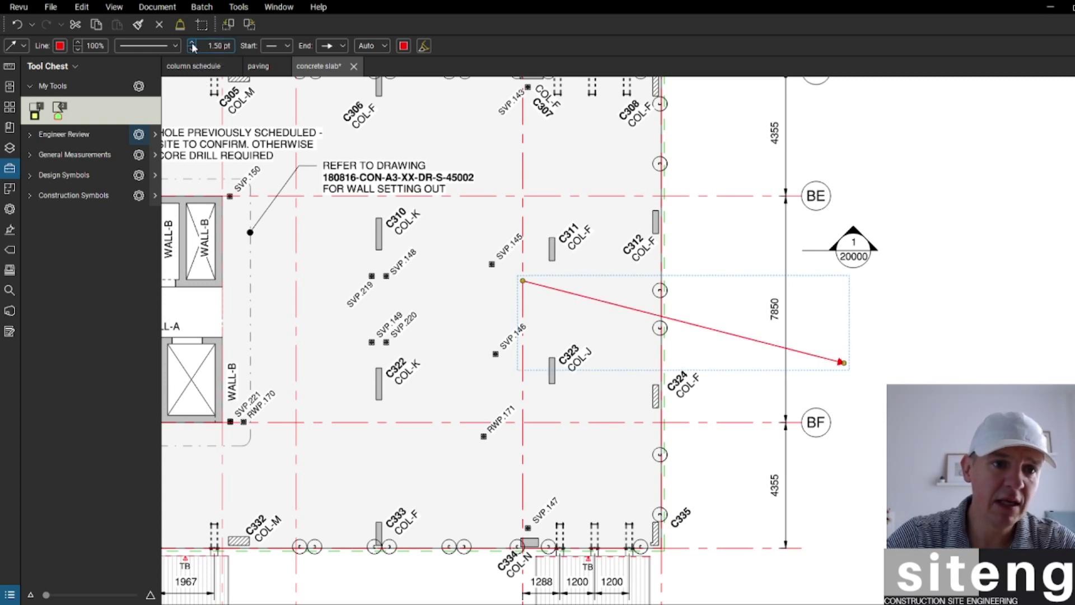
left_click(61, 46)
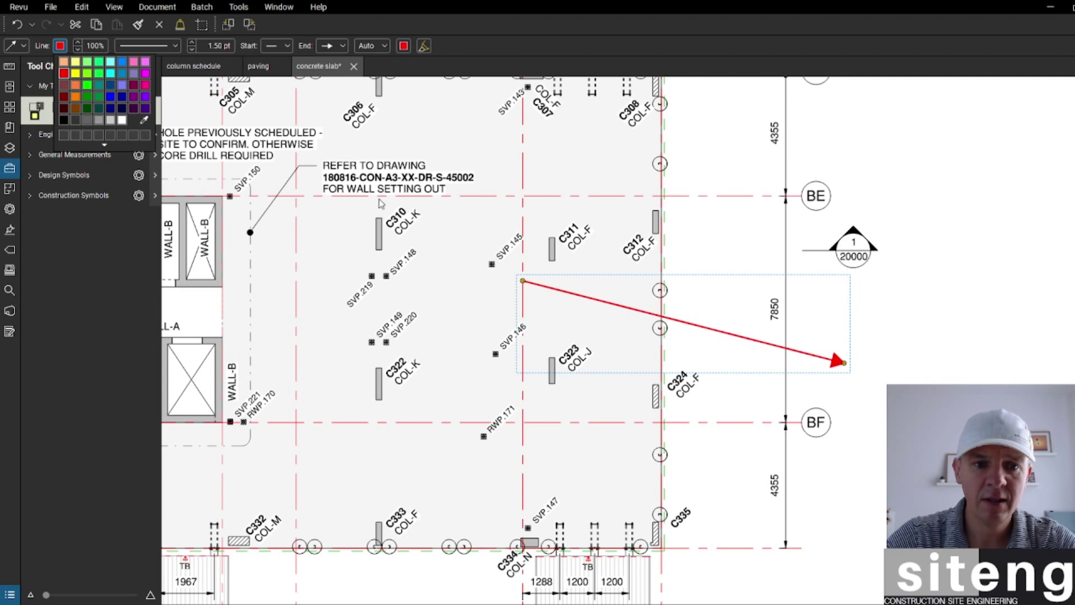
left_click(358, 193)
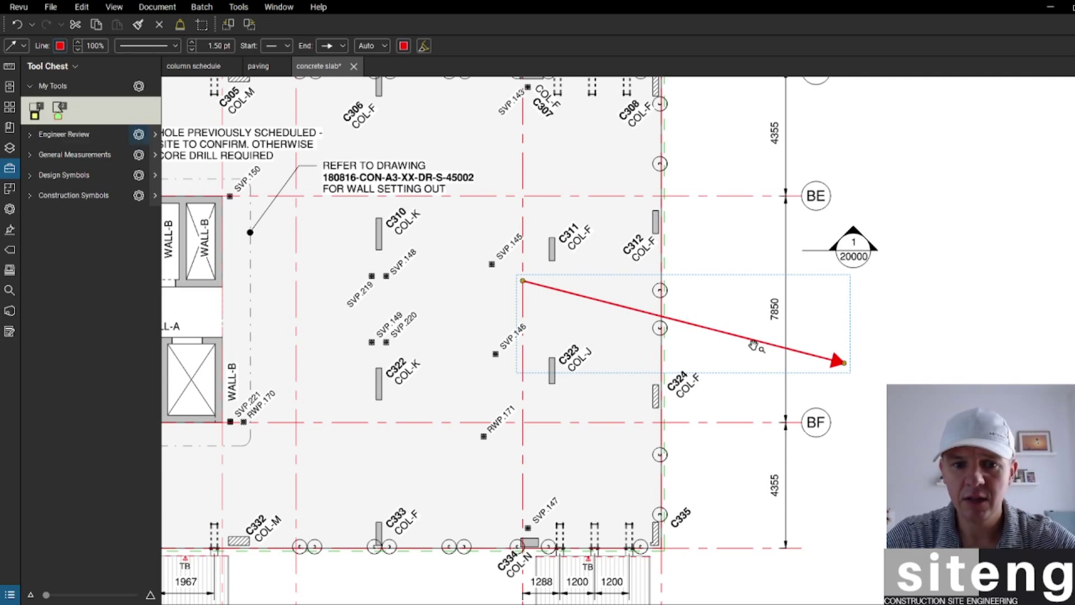
Step: Save the red arrow style as a tool in My Tools
left_click(24, 46)
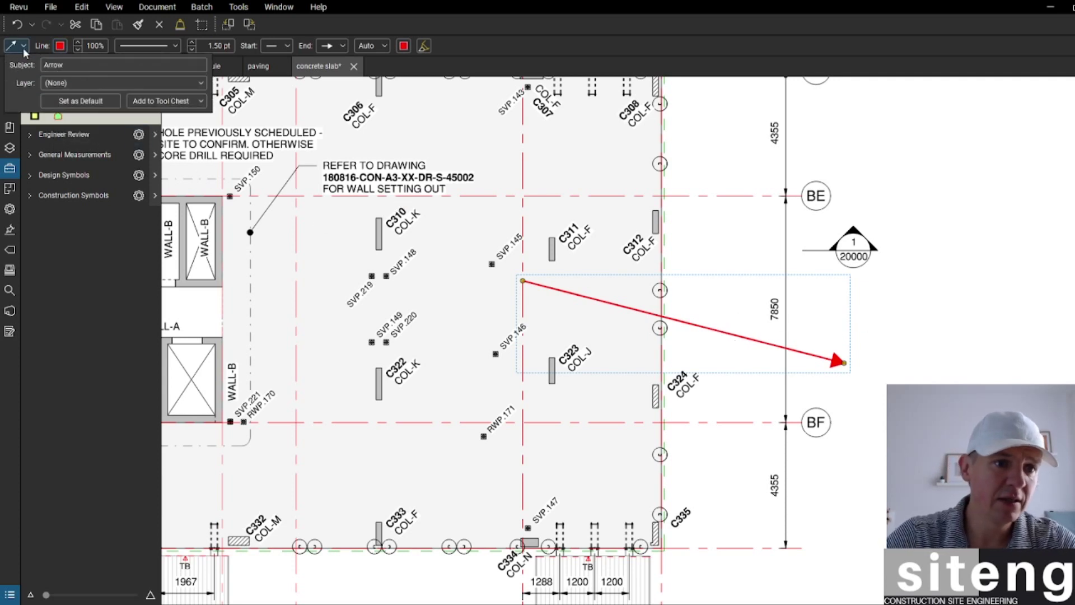
left_click(163, 101)
left_click(165, 117)
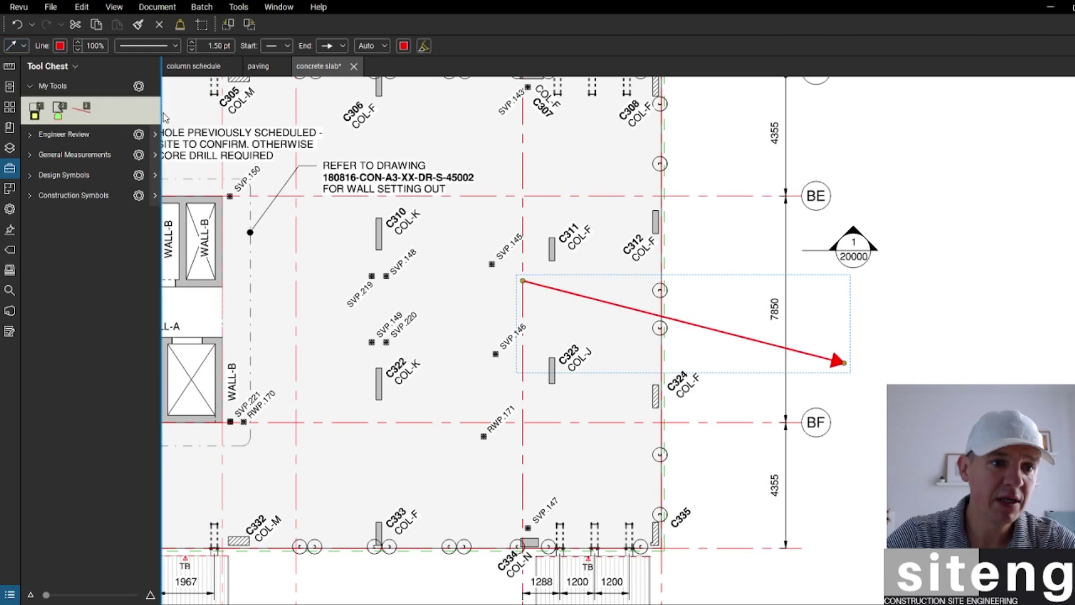
Step: Use the saved My Tools arrow to draw a second arrow from column C311
left_click(84, 110)
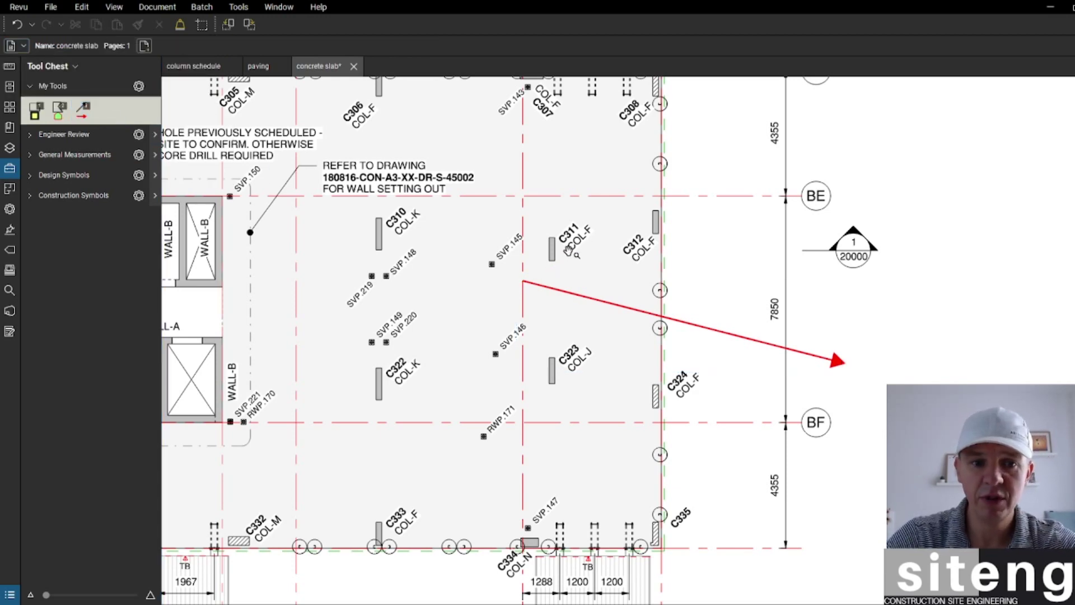
scroll(557, 268, "down", 3)
mouse_move(489, 308)
left_mouse_down()
mouse_move(628, 218)
mouse_move(622, 238)
mouse_move(507, 207)
mouse_move(693, 281)
left_mouse_up()
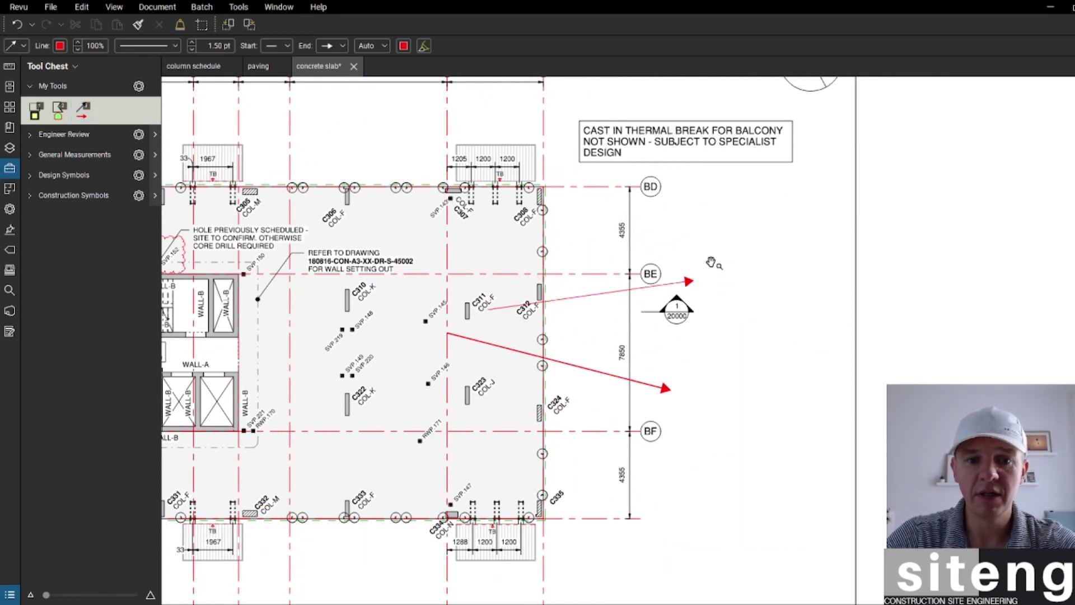
left_click(703, 257)
scroll(701, 274, "down", 3)
scroll(622, 303, "up", 3)
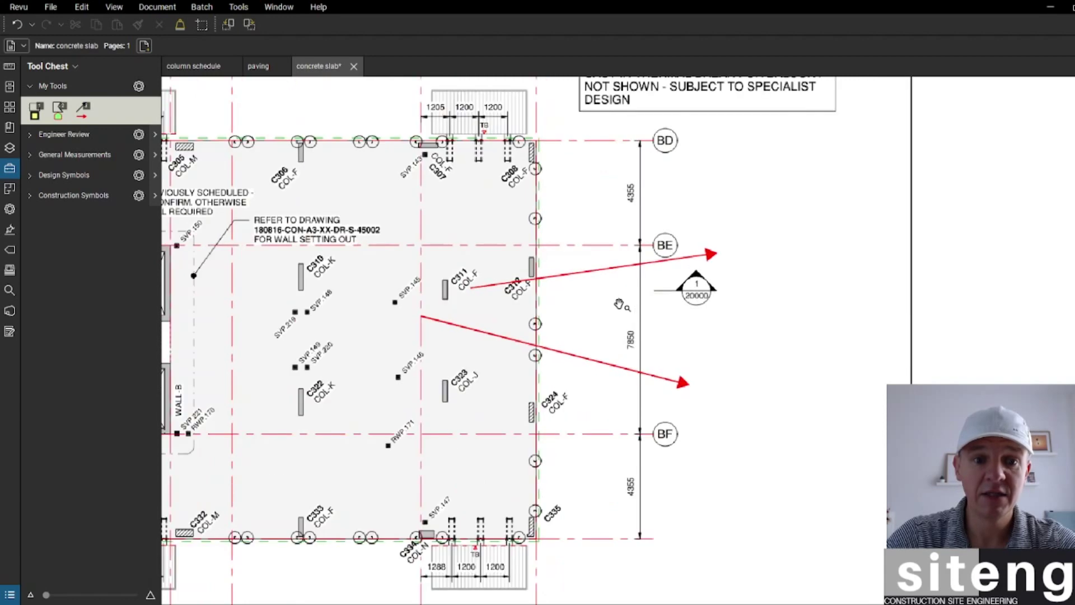
mouse_move(622, 303)
left_mouse_down()
mouse_move(570, 309)
mouse_move(868, 382)
left_mouse_up()
Step: Create a text box reading 'siteng is the best channel ever' beside the BE–BF dimension
key("t")
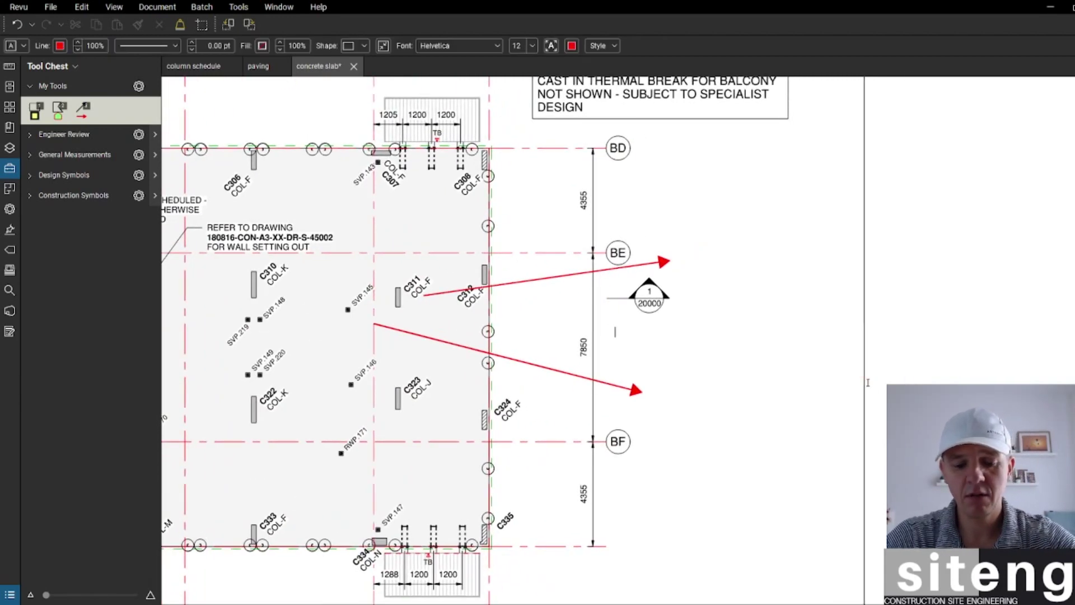
type("siteng is the best channel ever")
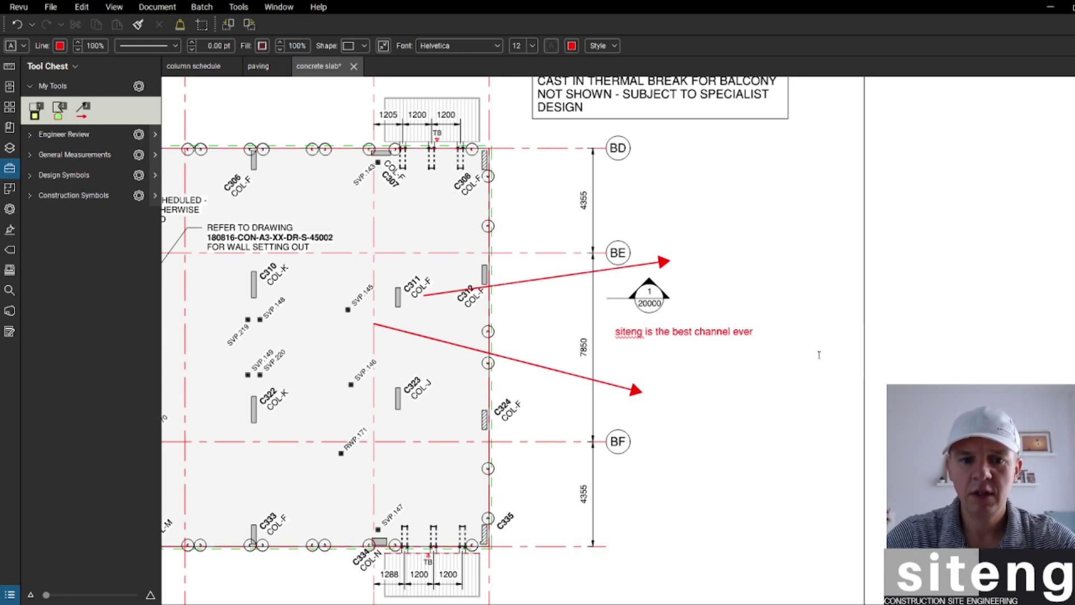
key("Escape")
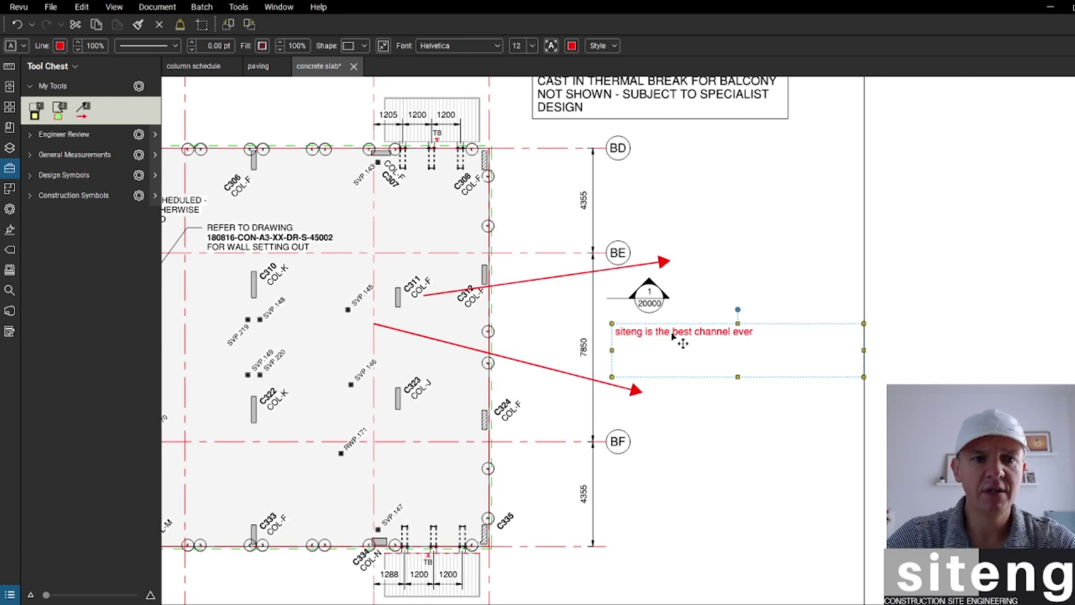
Step: Give the text box a black border, move it left over the columns, and fill it white
left_click(61, 47)
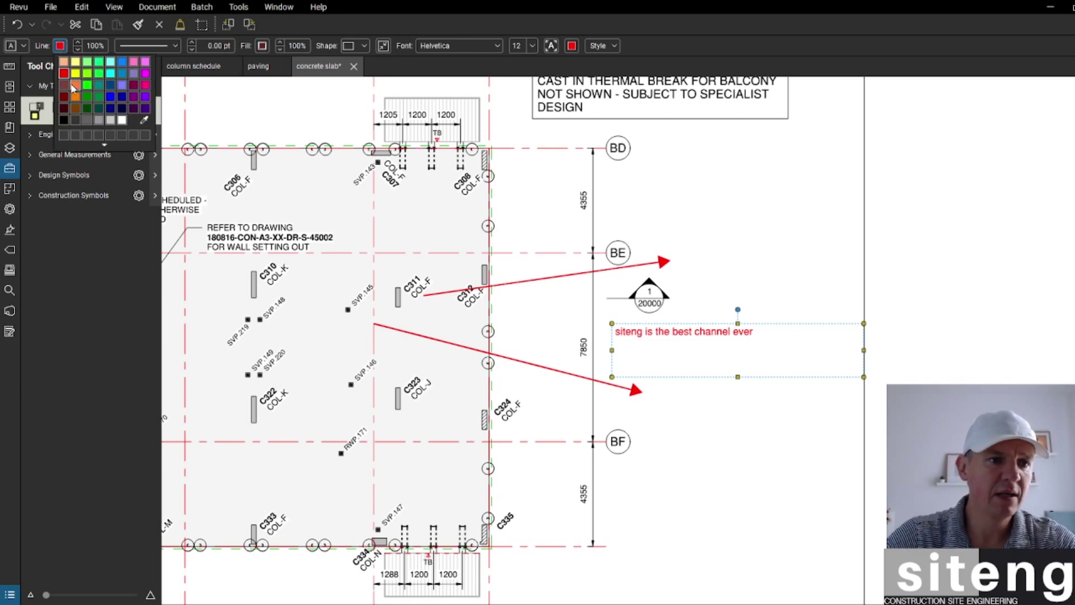
left_click(63, 120)
left_click(704, 282)
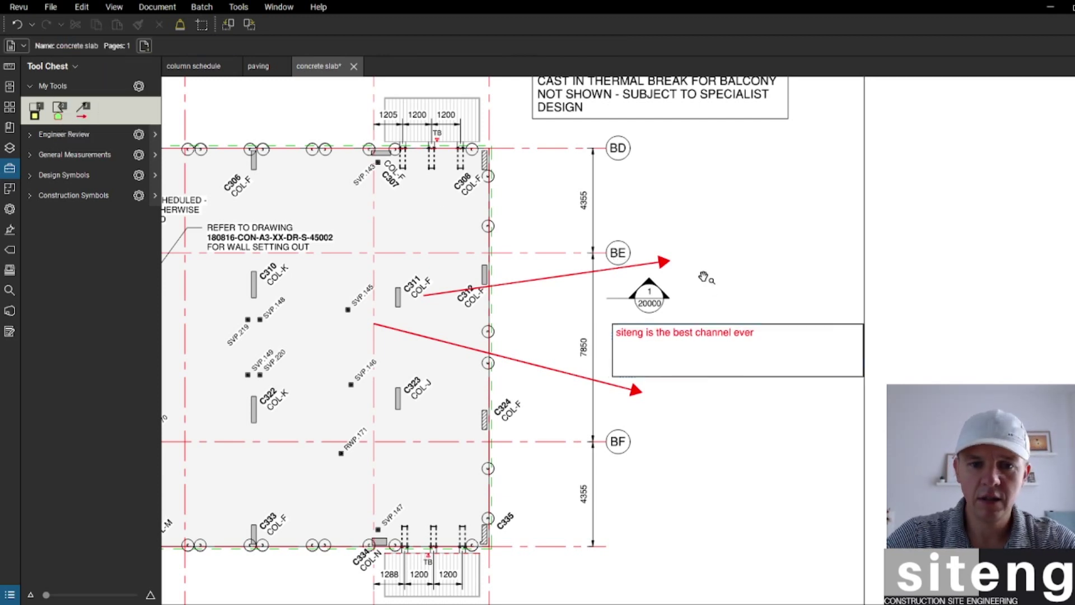
left_click_drag(708, 342, 369, 375)
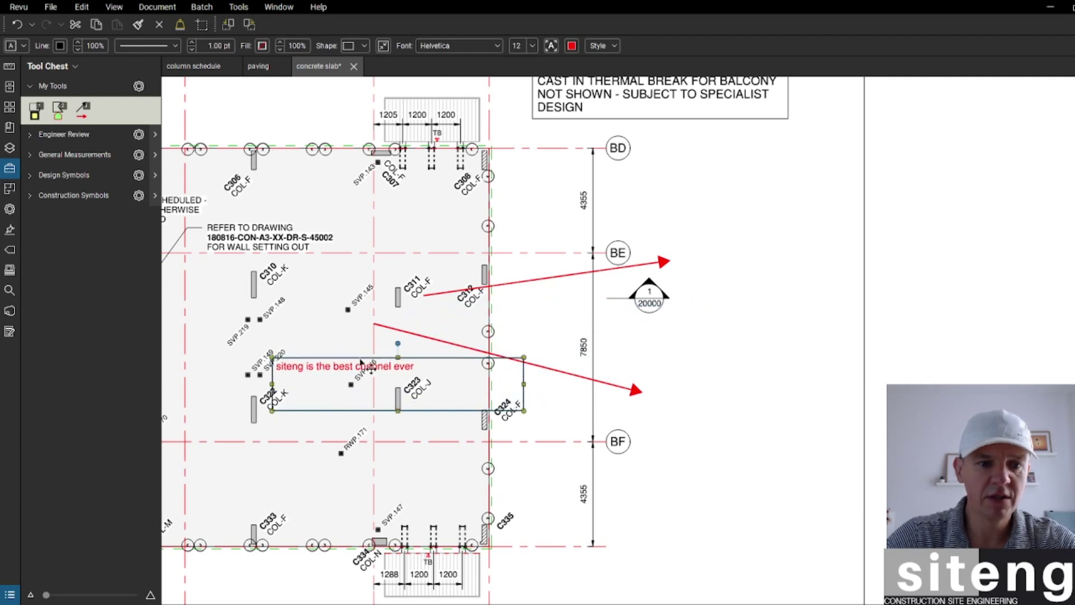
left_click(263, 46)
left_click(327, 121)
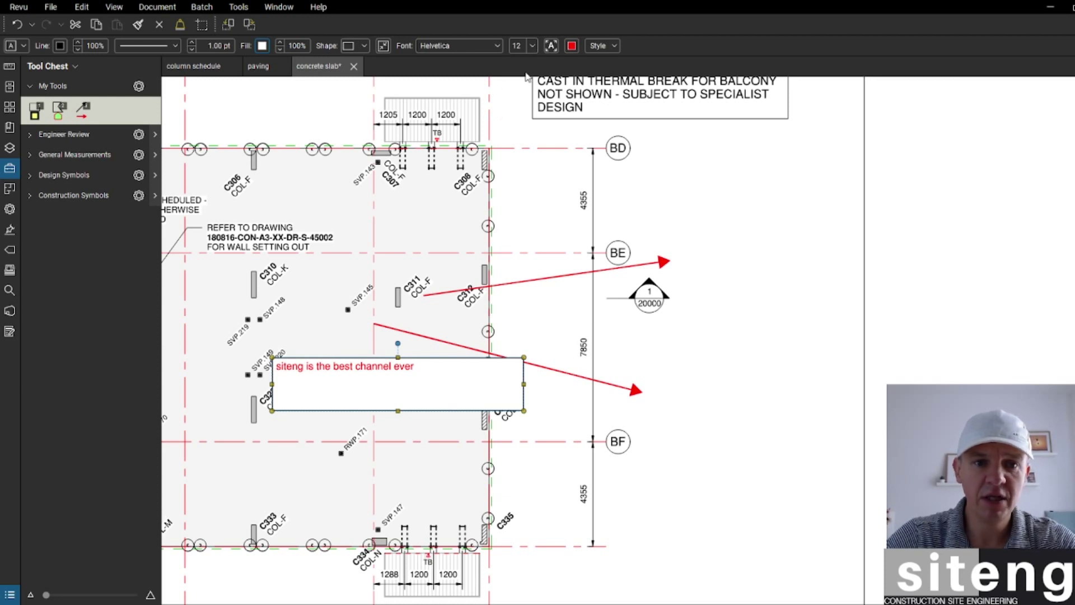
Step: Set the text to size 26, widen the box onto one line, and move it up between the column rows
left_click(532, 47)
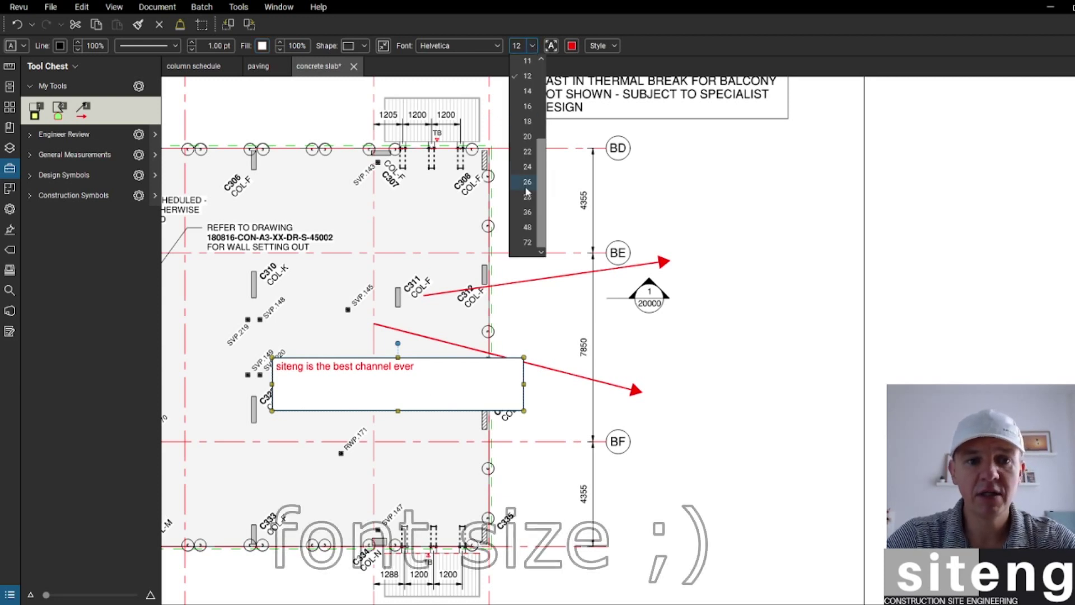
left_click(528, 182)
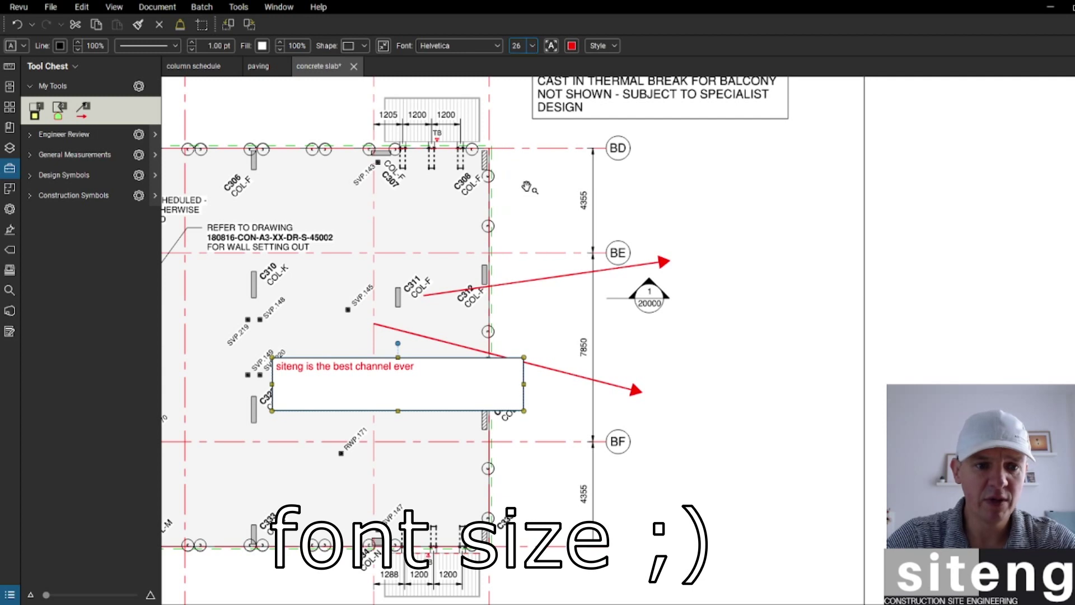
mouse_move(524, 385)
left_mouse_down()
mouse_move(640, 369)
mouse_move(528, 377)
mouse_move(632, 371)
mouse_move(593, 376)
left_mouse_up()
left_click(632, 368)
scroll(491, 406, "down", 2)
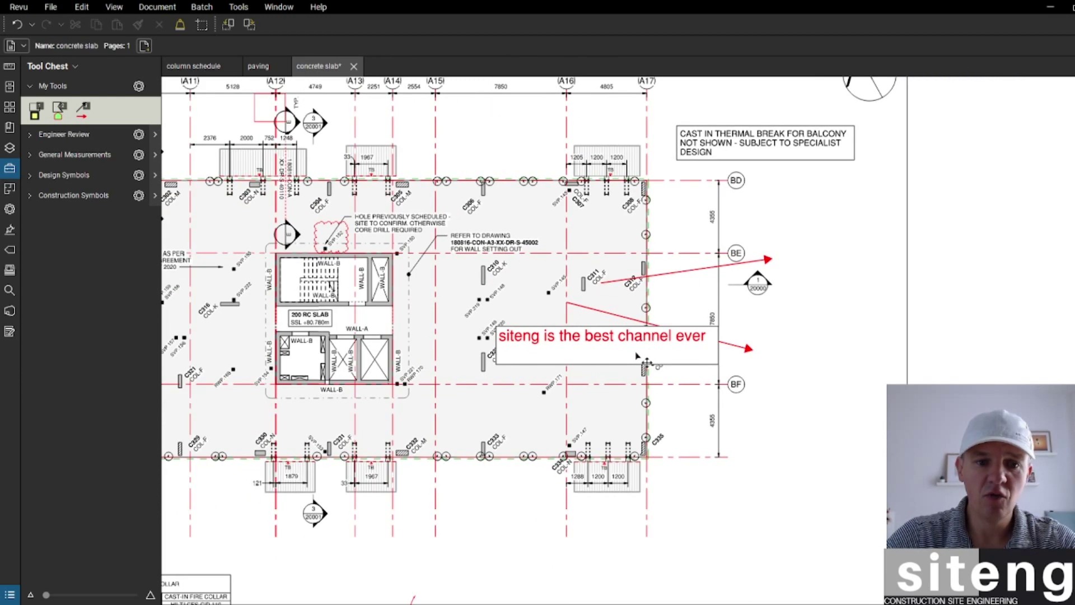
mouse_move(599, 350)
left_mouse_down()
mouse_move(533, 271)
mouse_move(513, 319)
left_mouse_up()
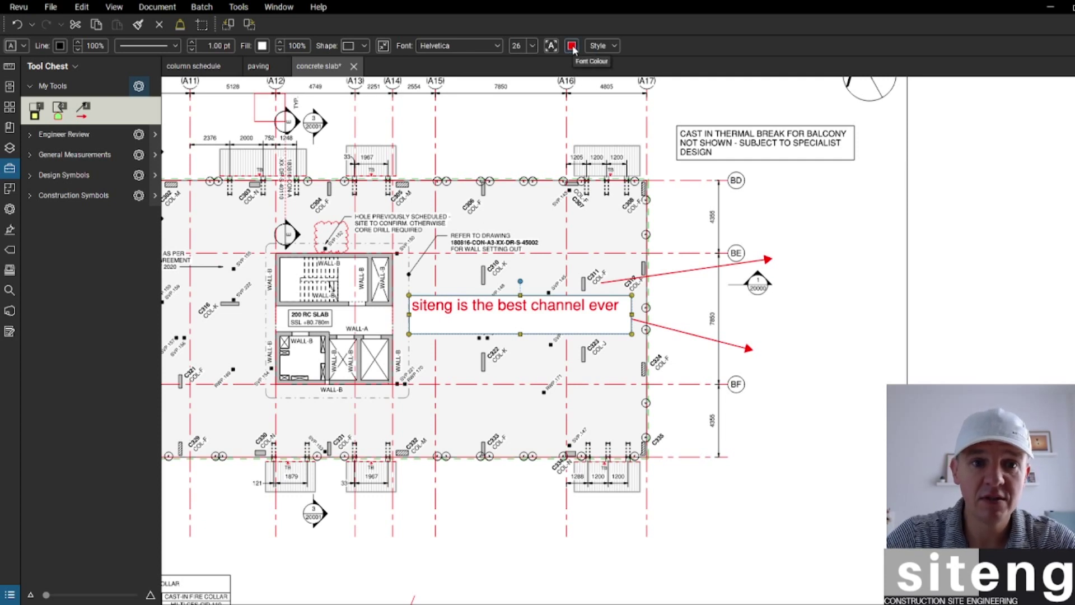
Step: Keep the Helvetica font and make the text box wording black
left_click(442, 48)
left_click(524, 28)
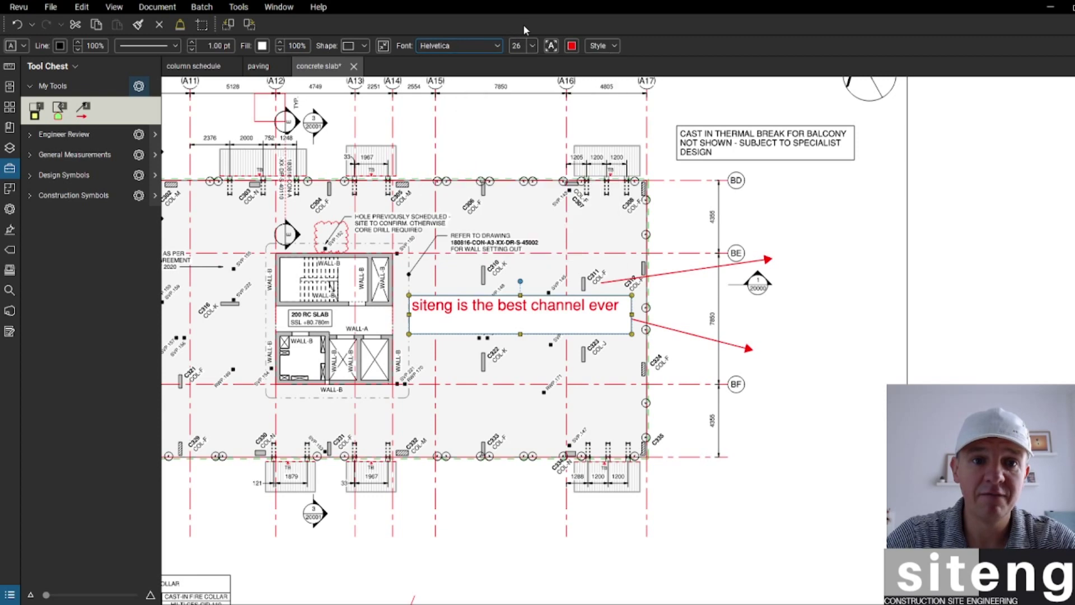
left_click(571, 46)
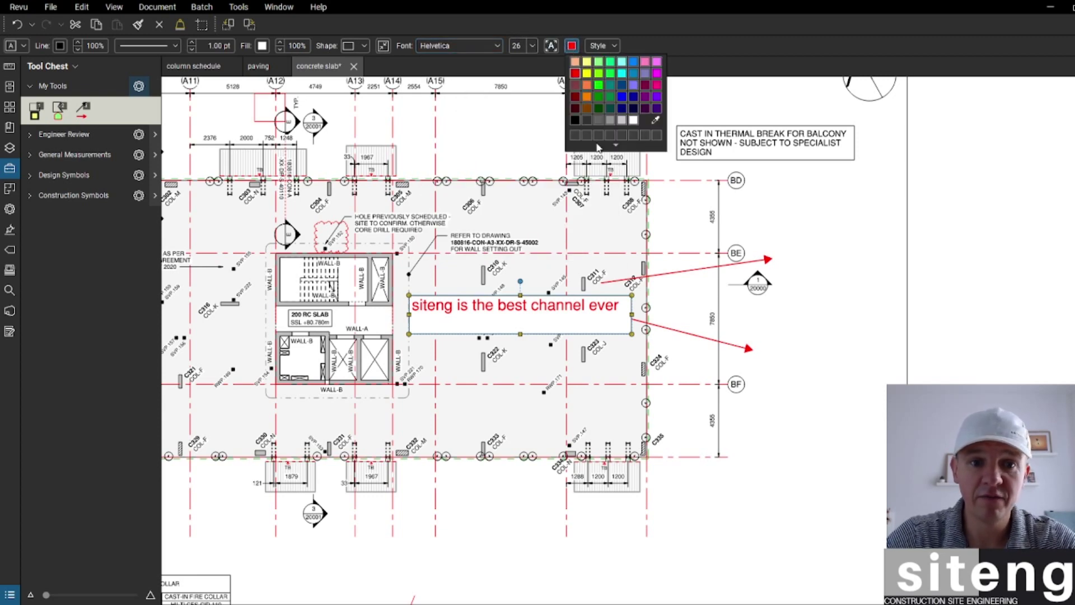
left_click(578, 119)
left_click(538, 249)
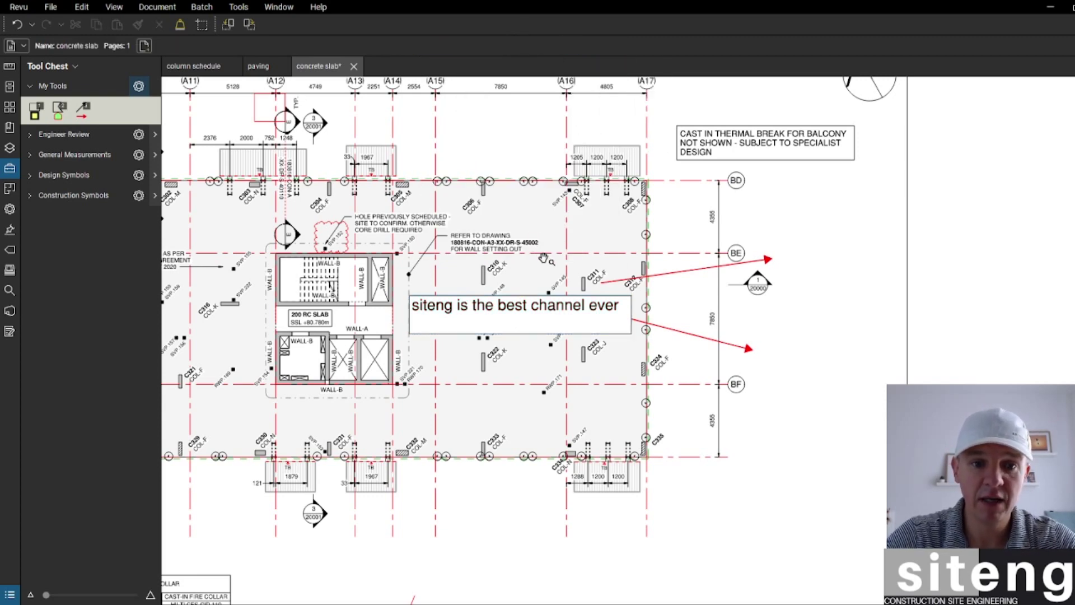
Step: Save the styled text box as a My Tools tool, then delete the sample box
scroll(541, 258, "up", 2)
left_click(497, 332)
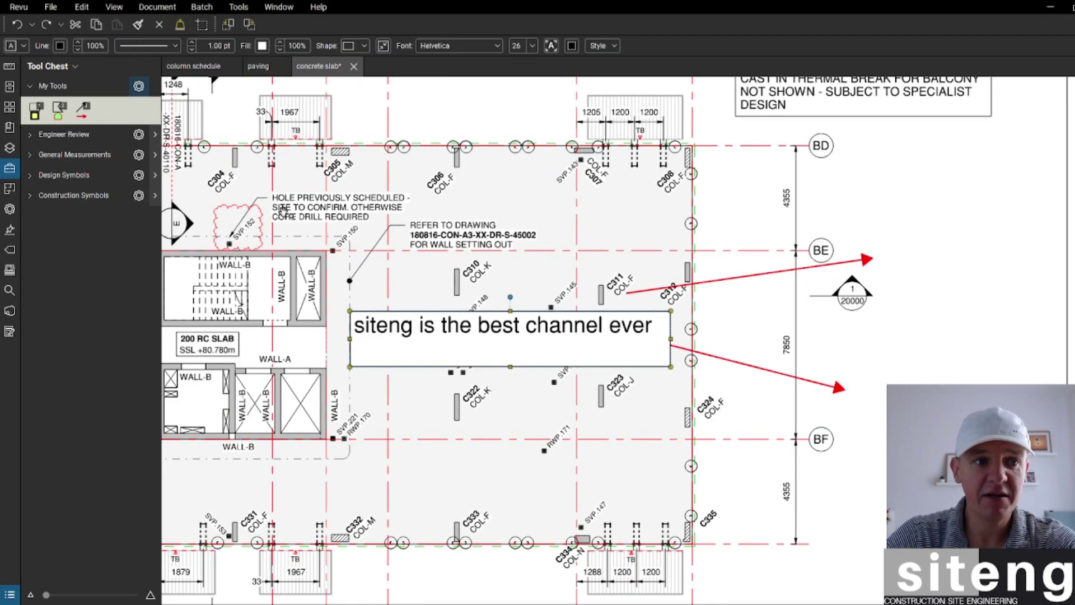
left_click(24, 45)
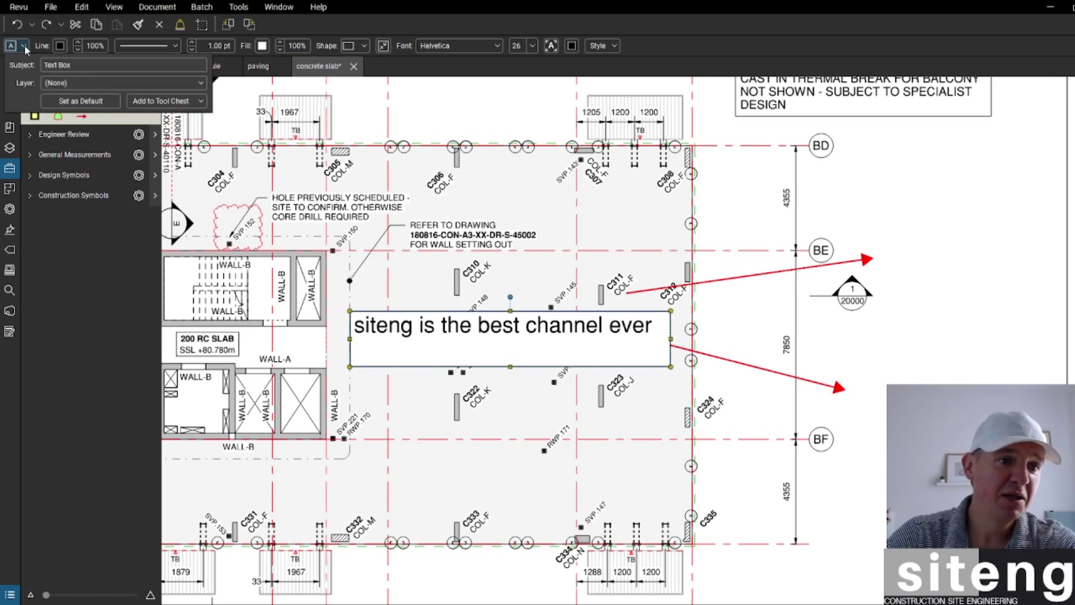
left_click(162, 103)
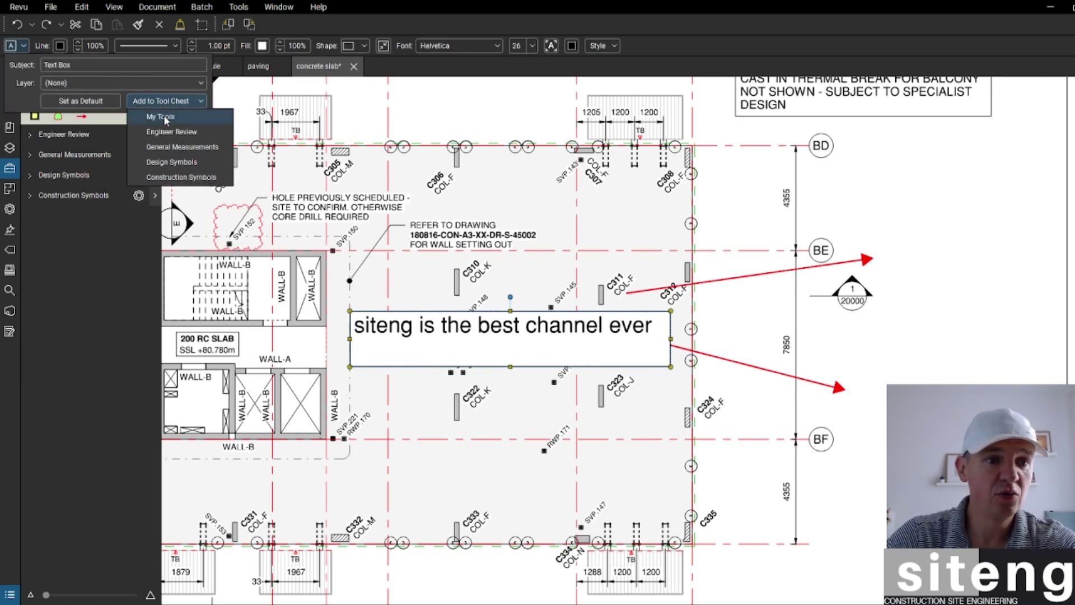
left_click(163, 116)
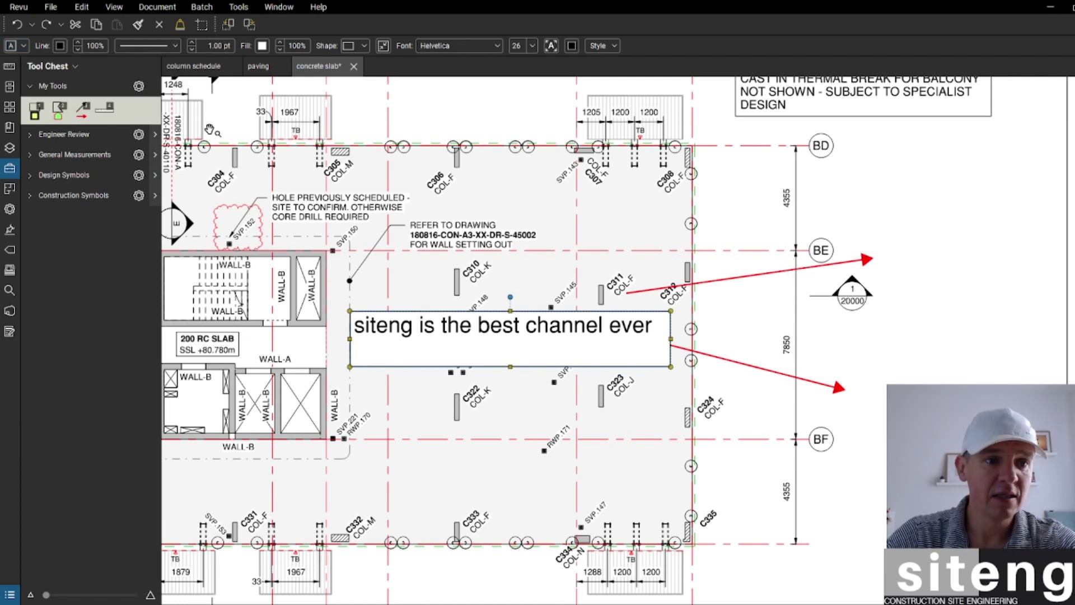
key("Delete")
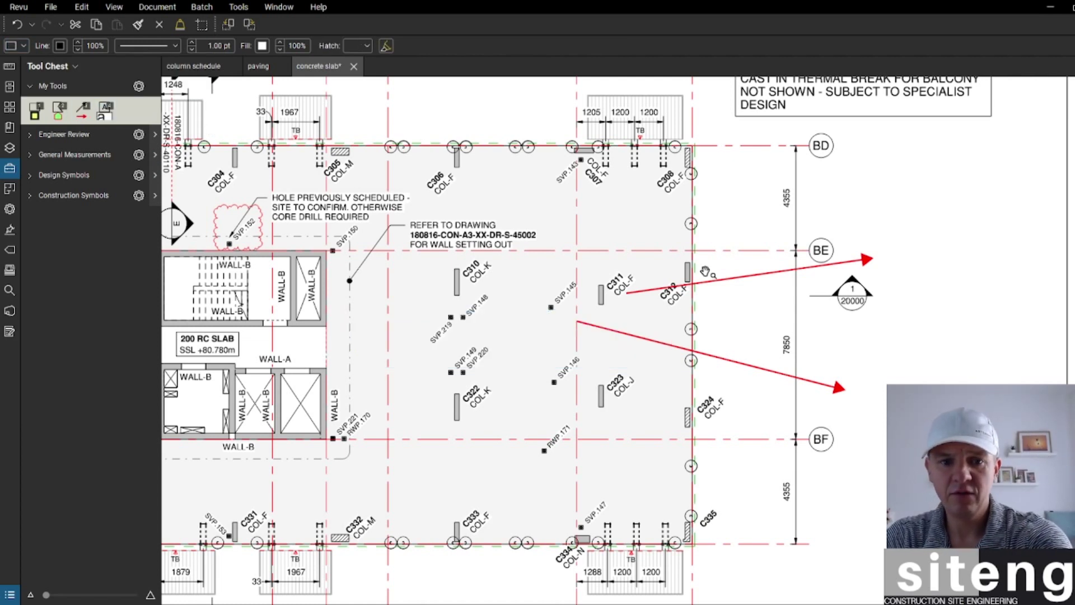
Step: Delete both red arrows from the plan
left_click(709, 284)
key("Delete")
left_click(687, 351)
key("Delete")
scroll(672, 342, "down", 3)
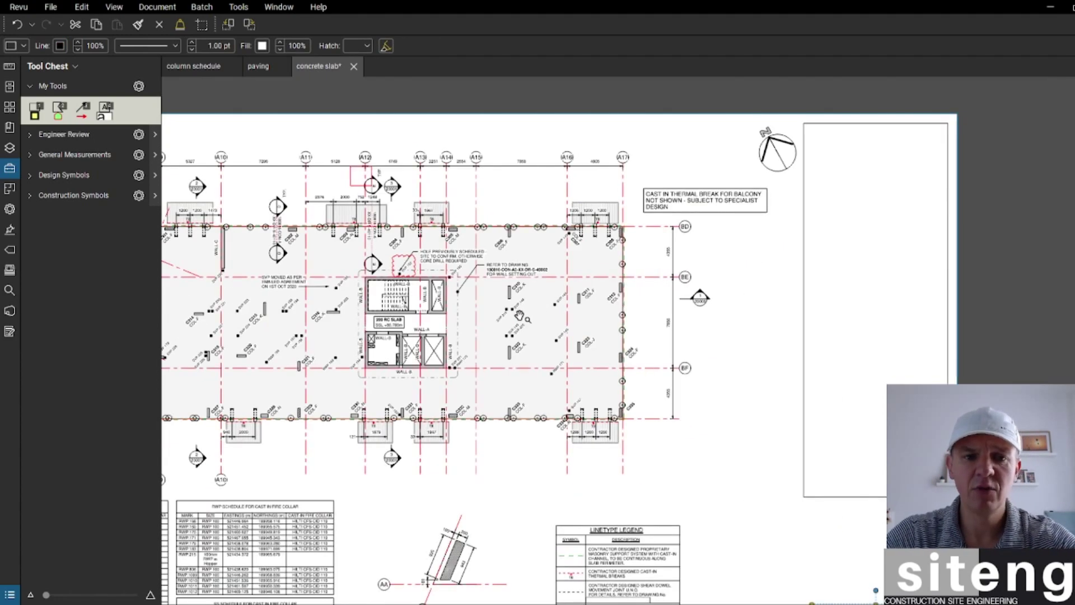
scroll(520, 316, "up", 2)
scroll(460, 210, "down", 1)
scroll(460, 210, "up", 1)
scroll(504, 235, "down", 3)
scroll(592, 259, "up", 4)
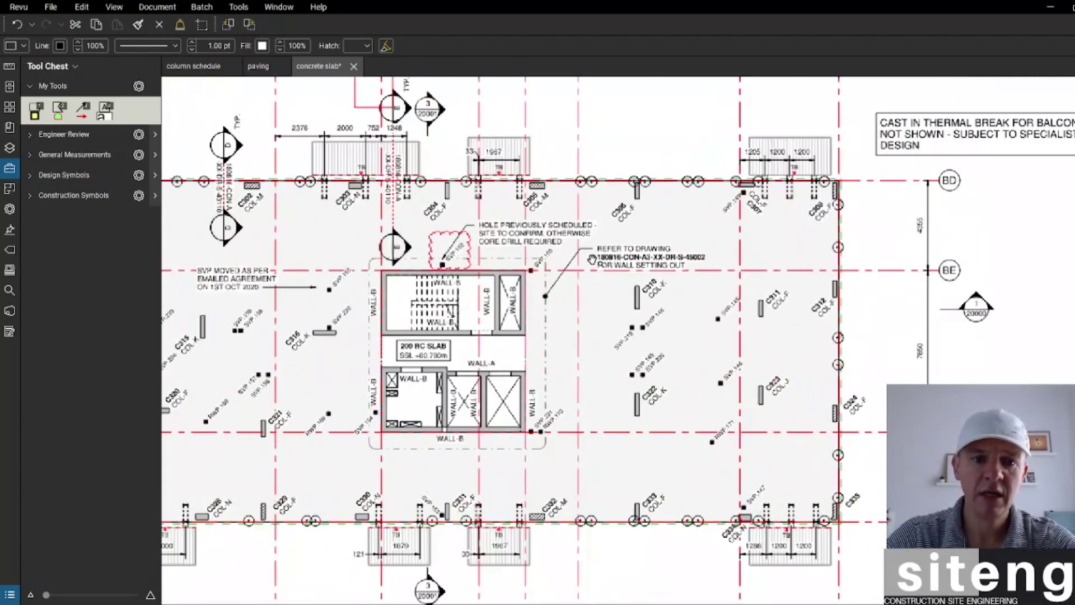
Step: Draw a yellow rectangle with the saved My Tools style over the pour area around columns C310–C323
left_click_drag(592, 259, 580, 279)
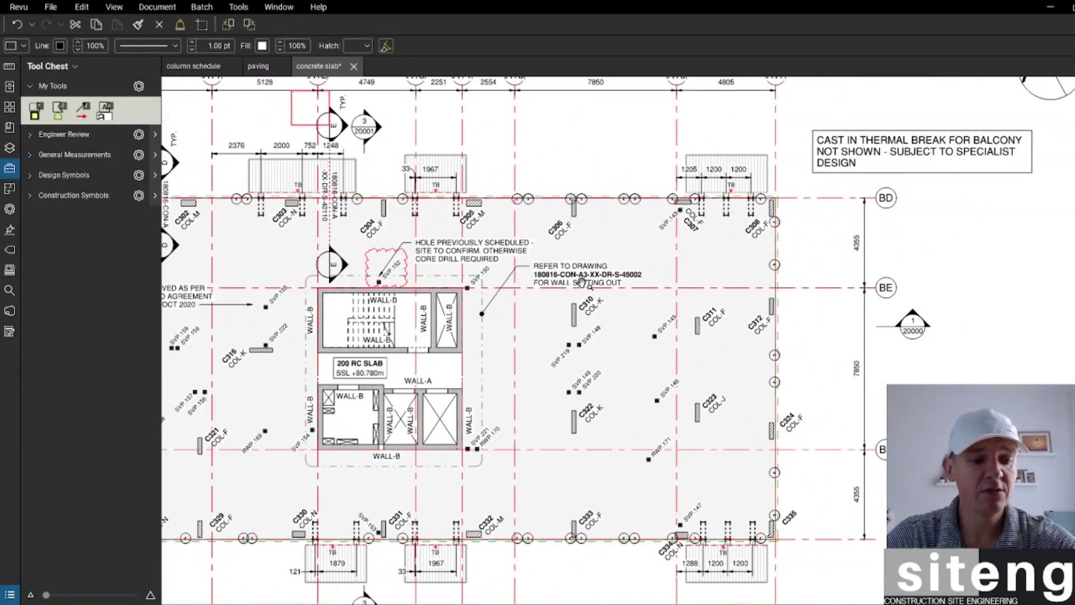
scroll(582, 283, "up", 2)
left_click(35, 110)
left_click_drag(411, 161, 780, 498)
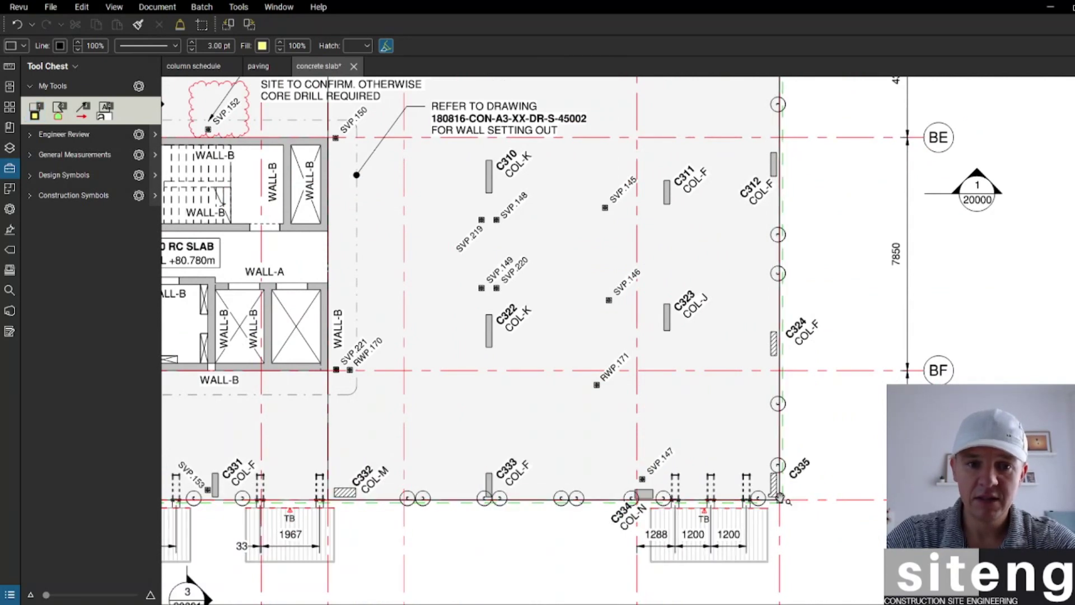
scroll(780, 498, "down", 3)
scroll(610, 357, "up", 3)
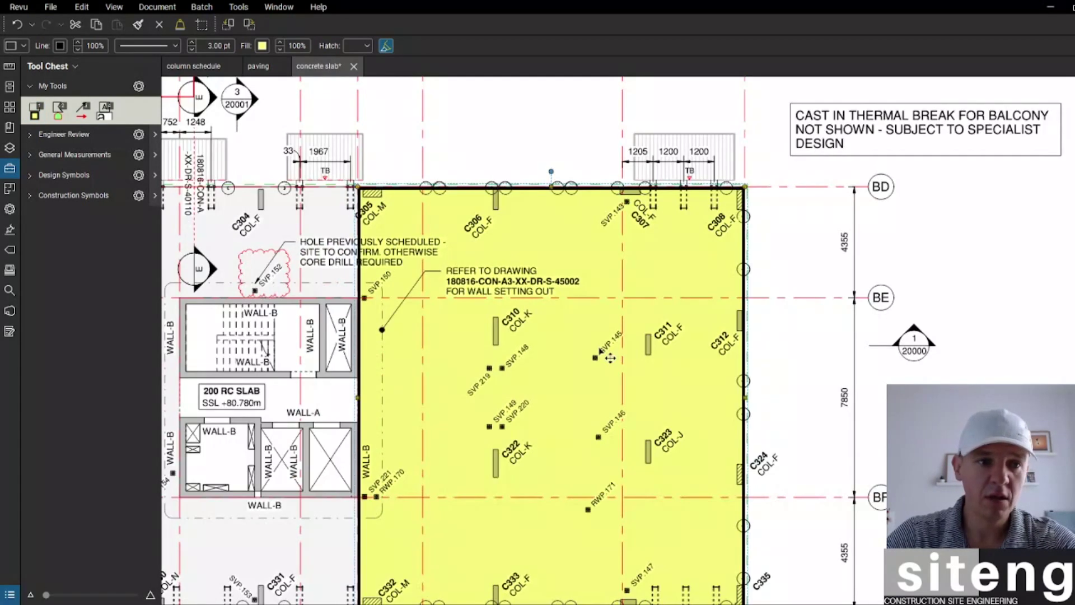
Step: Draw a text box in the middle of the pour area reading 'pour nr1. 24.12'
left_click_drag(436, 358, 706, 440)
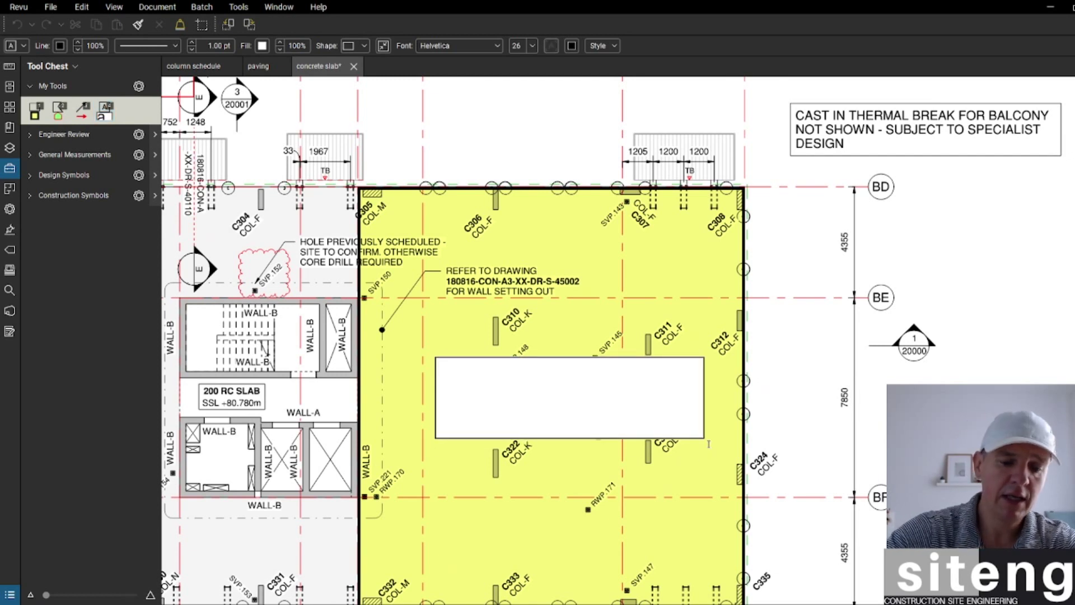
type("pour")
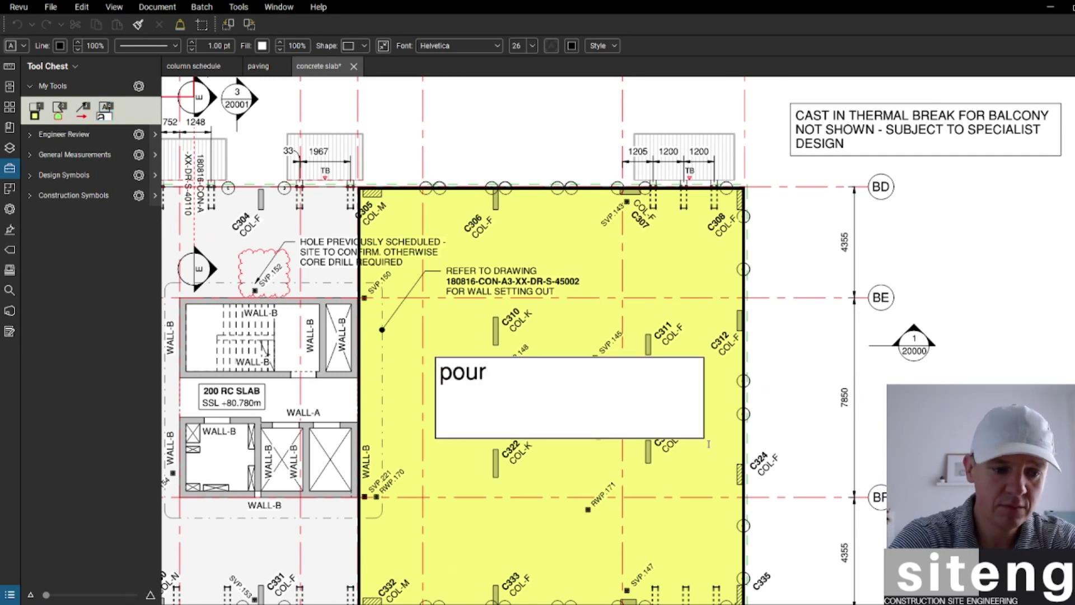
type(" nr1. ")
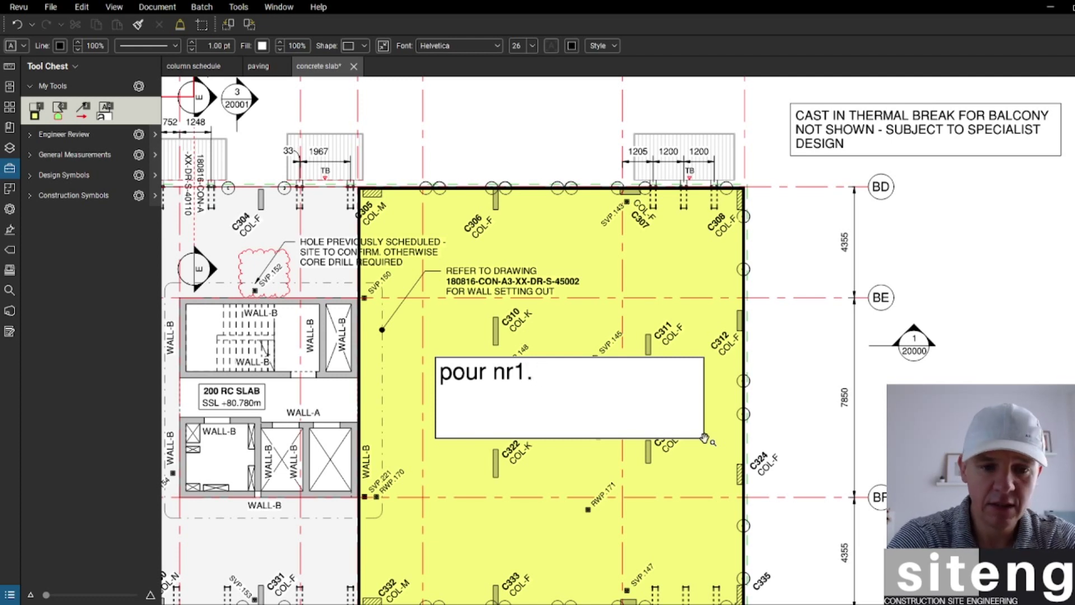
type("24.12")
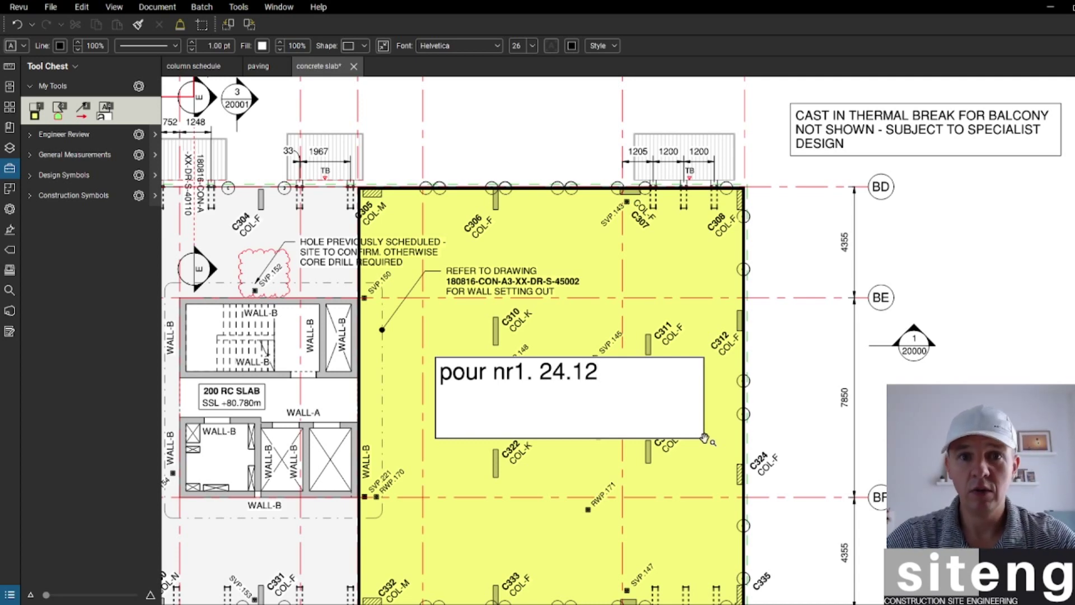
key("Escape")
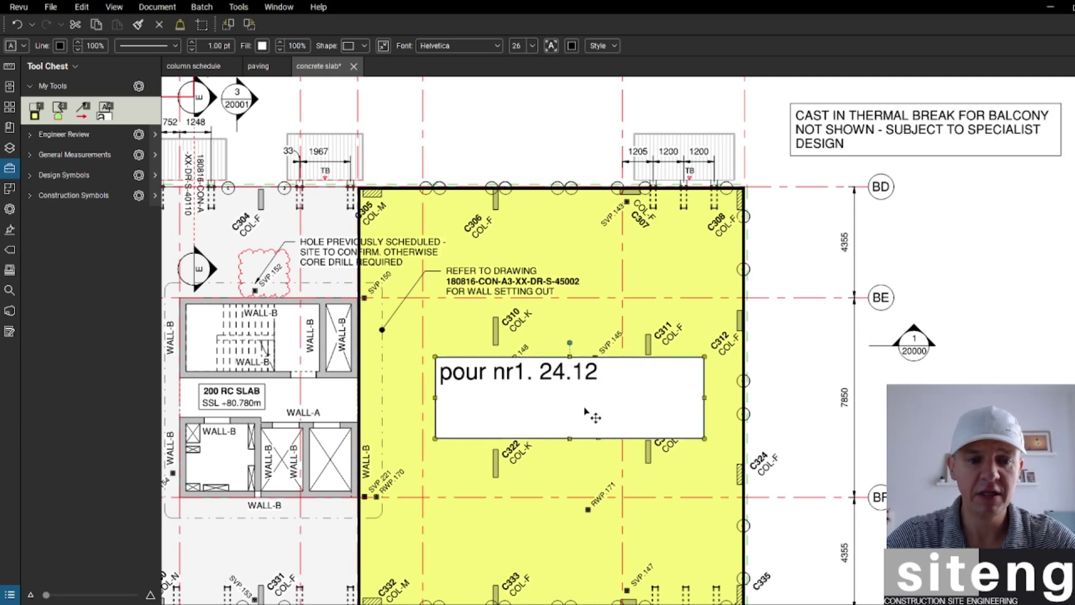
left_click(621, 460)
Step: Add '45m3' on a second line of the pour label
scroll(607, 457, "down", 2)
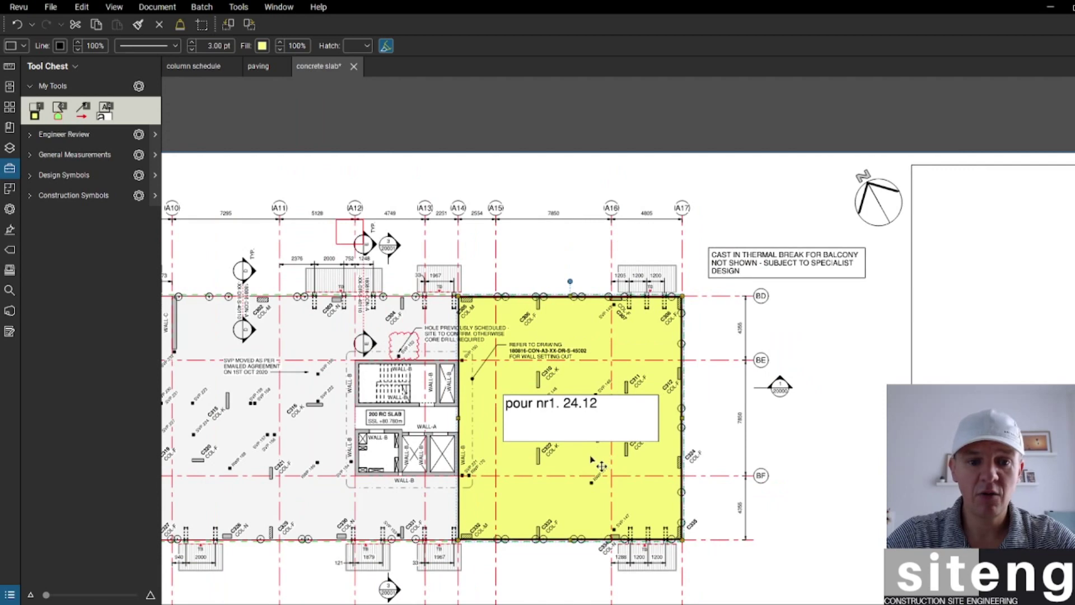
scroll(592, 303, "up", 2)
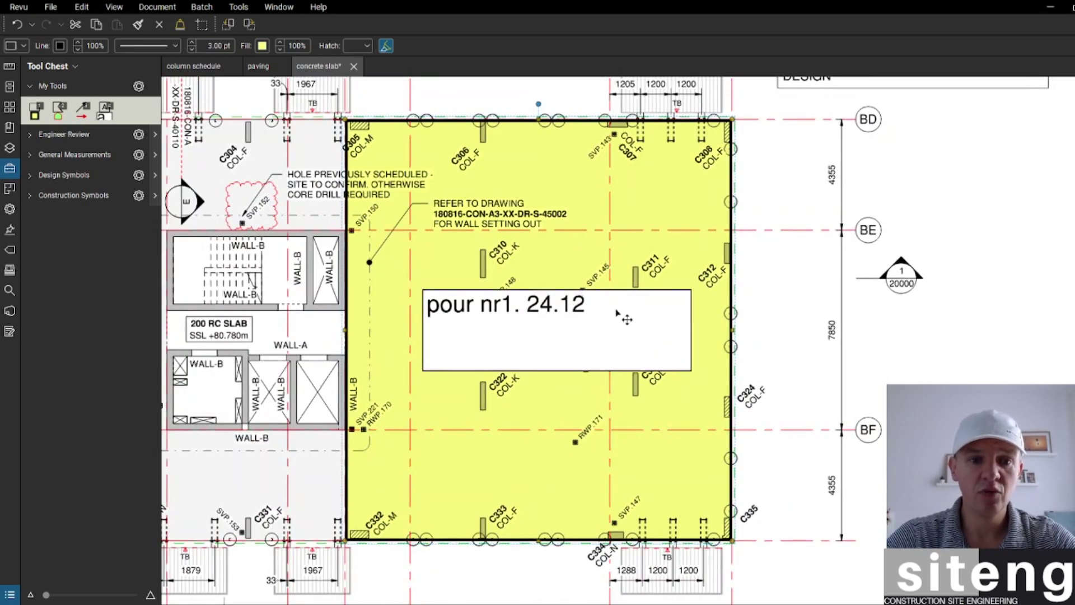
double_click(600, 310)
key("Return")
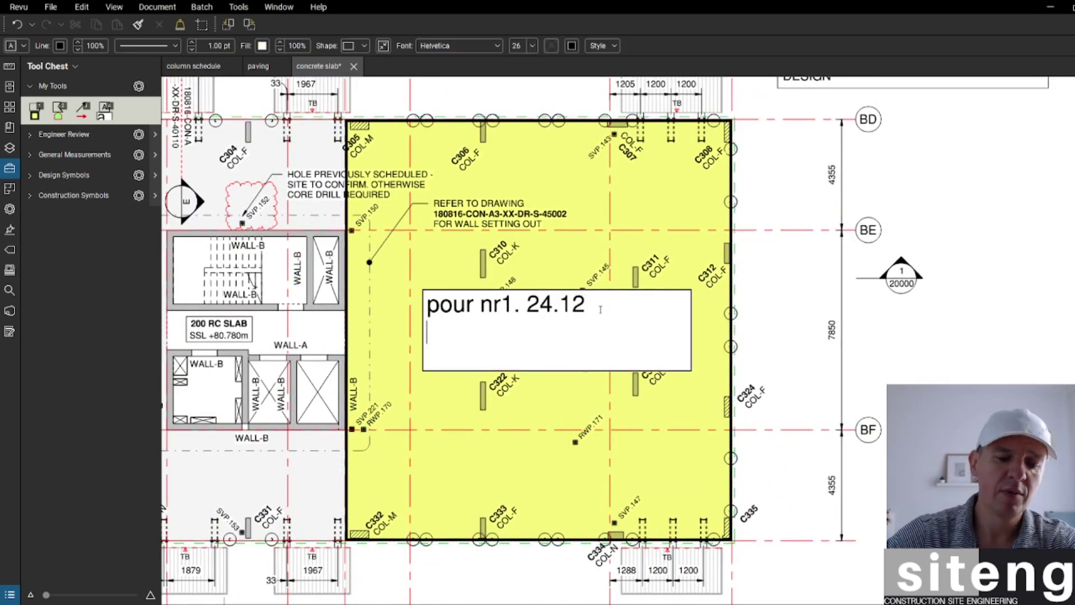
type("45")
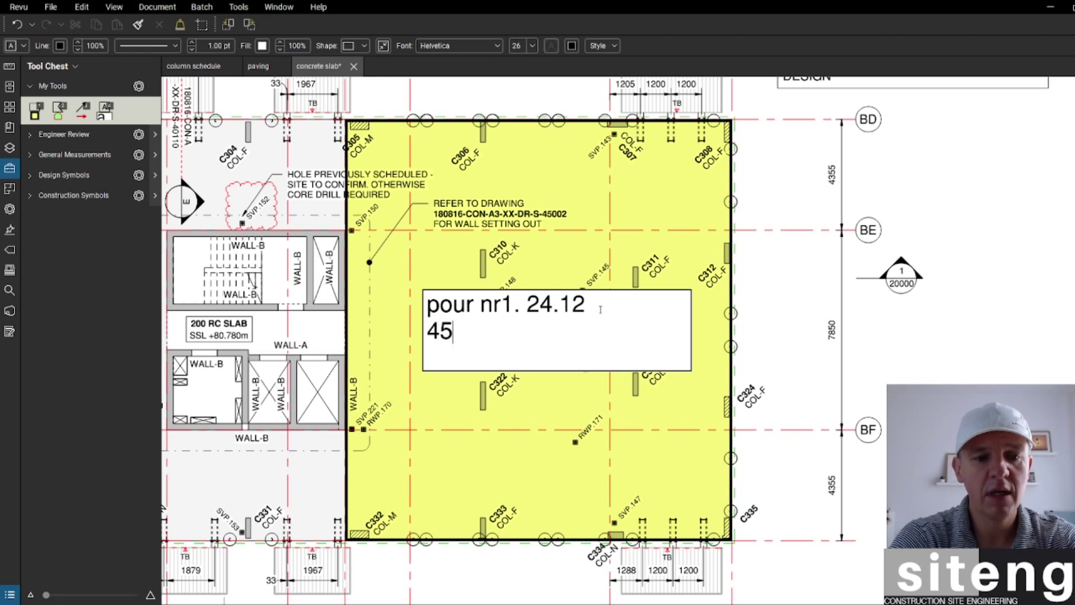
type("m3")
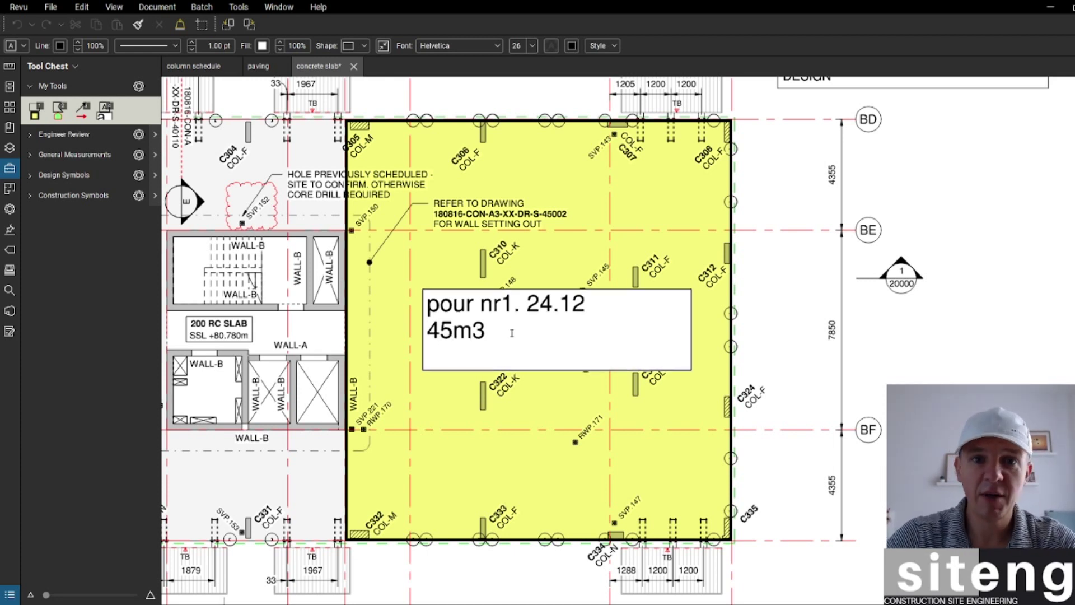
Step: Make the 3 in '45m3' superscript so the label reads 45m³
left_click_drag(473, 330, 485, 331)
left_click(616, 44)
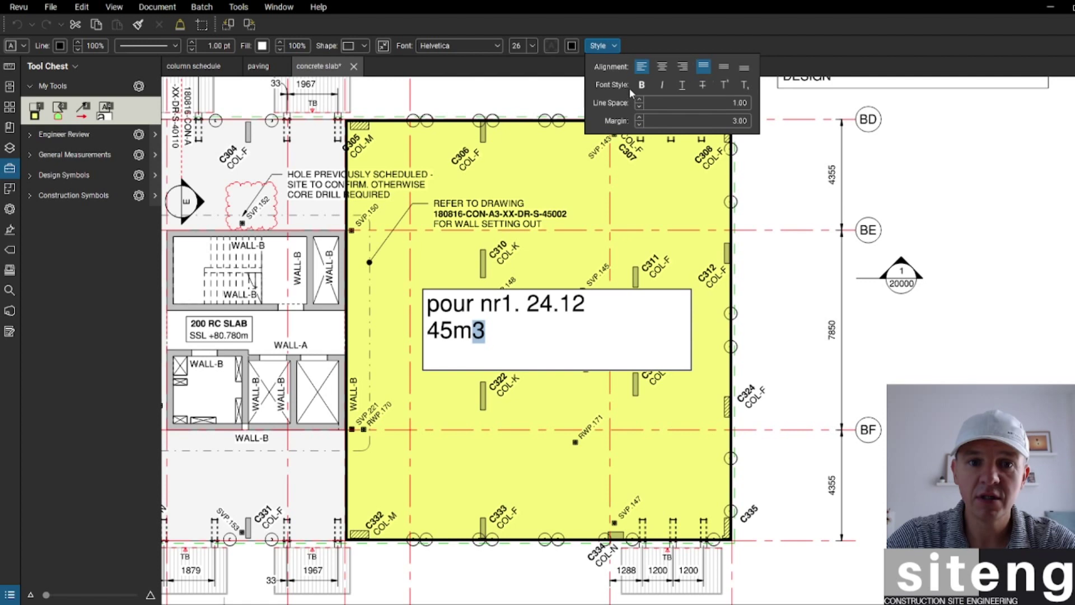
left_click(724, 85)
left_click(539, 339)
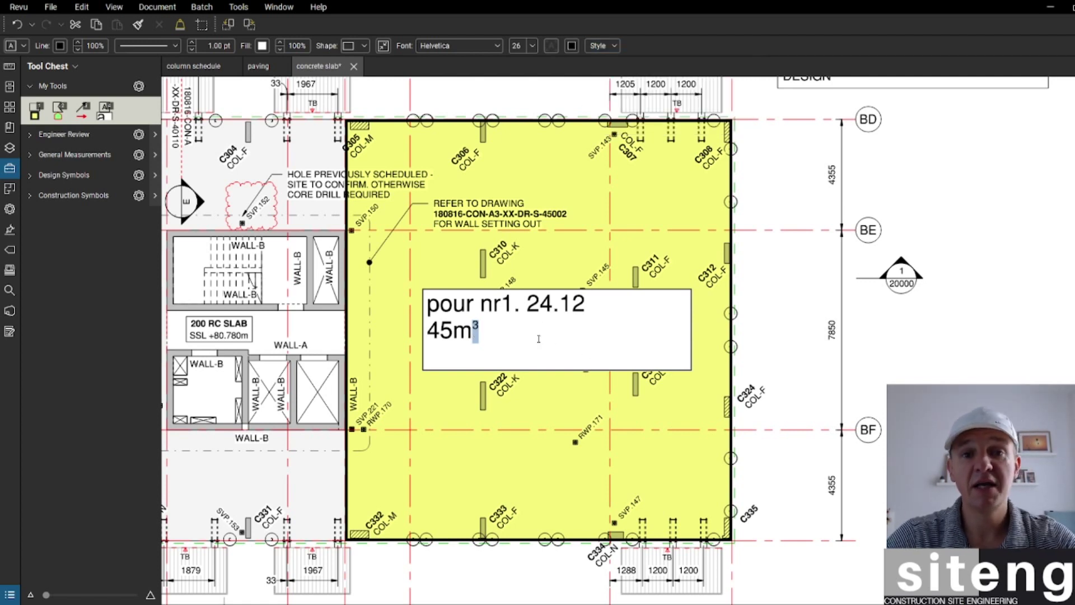
left_click(526, 361)
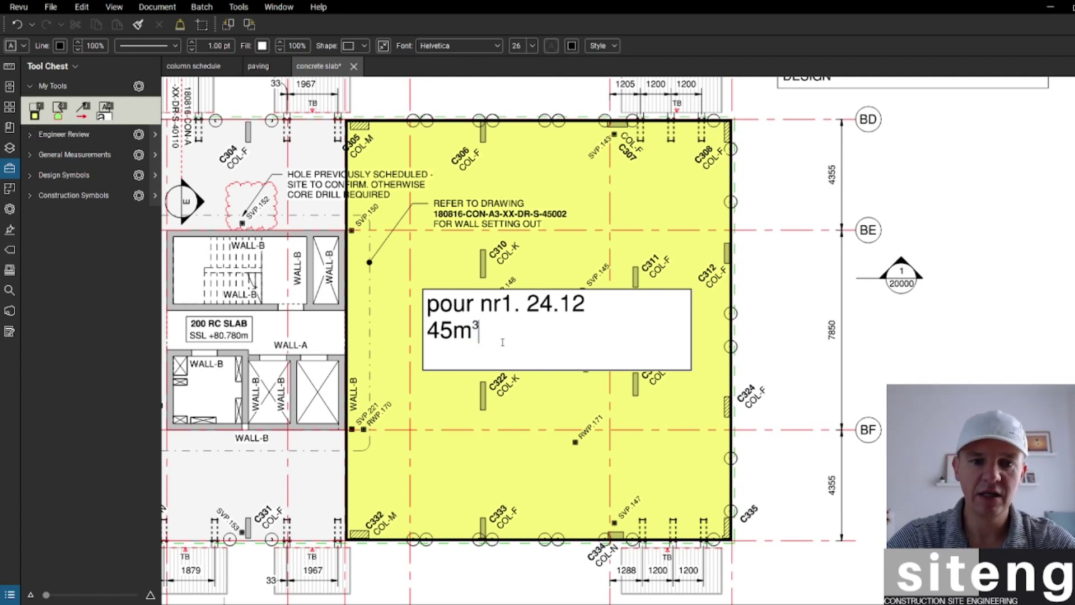
key("Escape")
Step: Shrink the pour label's text box to fit its text
left_click_drag(692, 370, 610, 353)
left_click(563, 240)
scroll(552, 378, "up", 2)
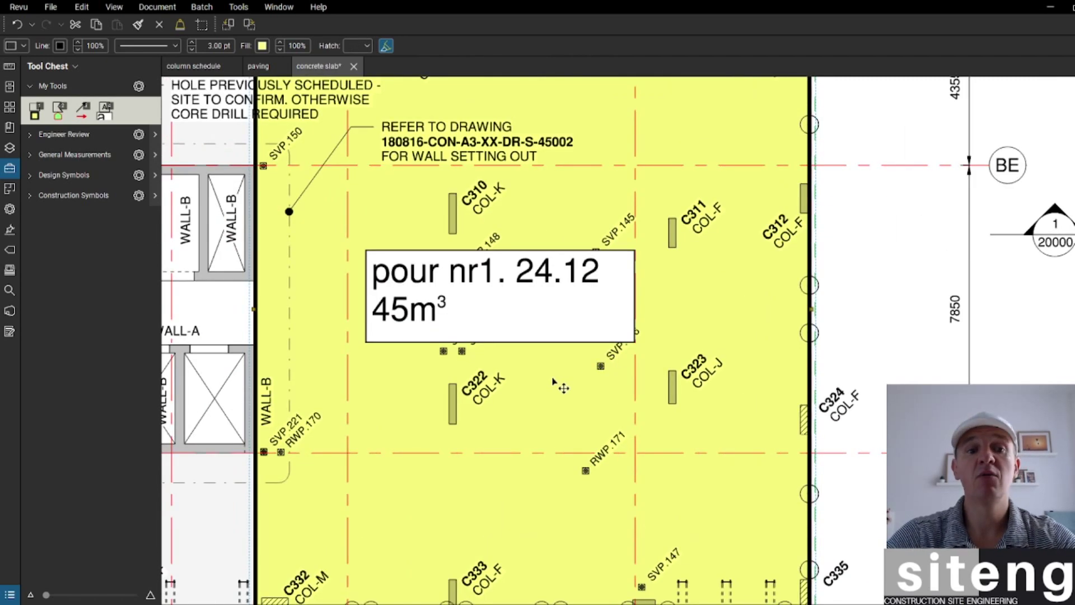
scroll(553, 380, "down", 2)
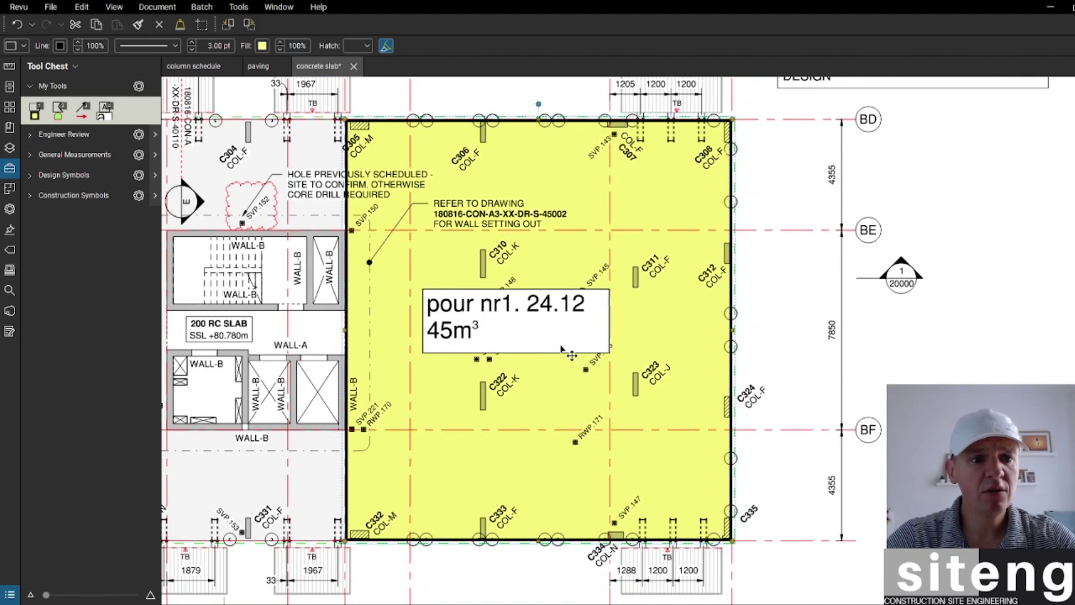
scroll(551, 270, "down", 1)
left_click_drag(503, 135, 507, 169)
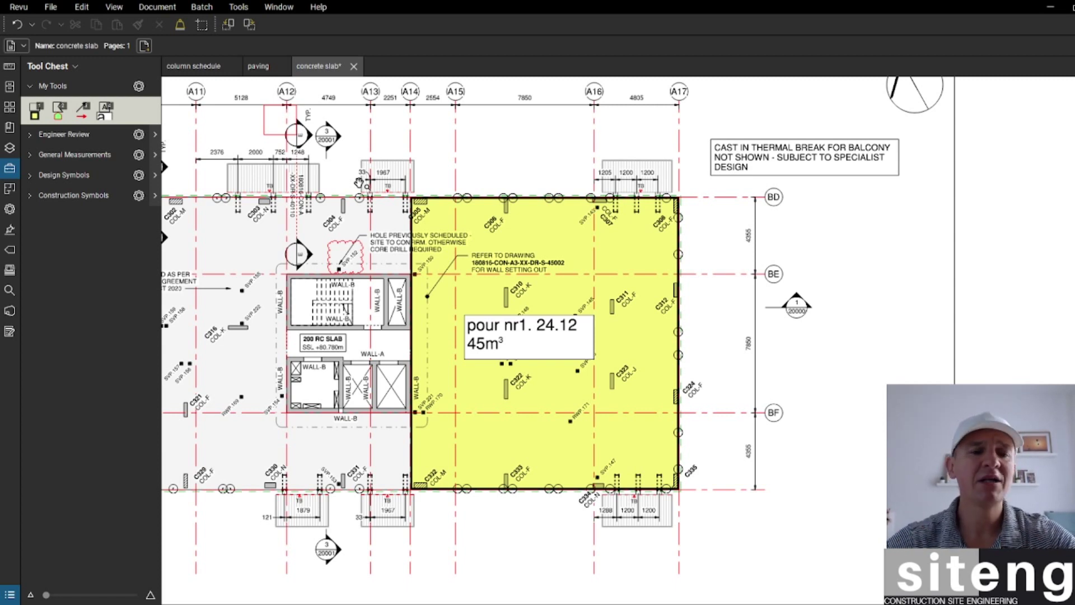
left_click(239, 7)
mouse_move(286, 25)
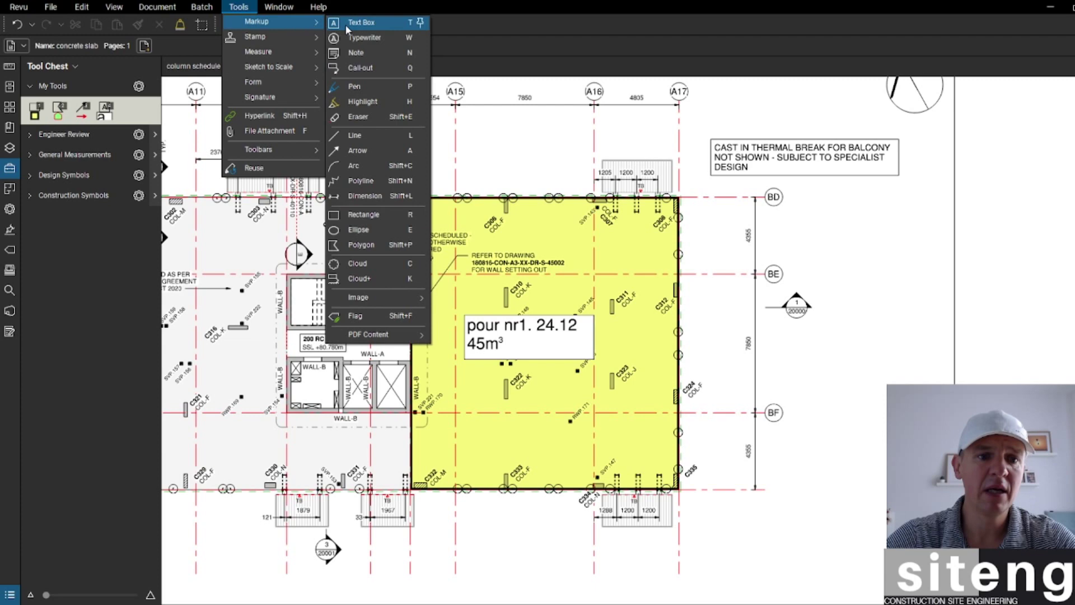
left_click(471, 182)
scroll(557, 324, "up", 3)
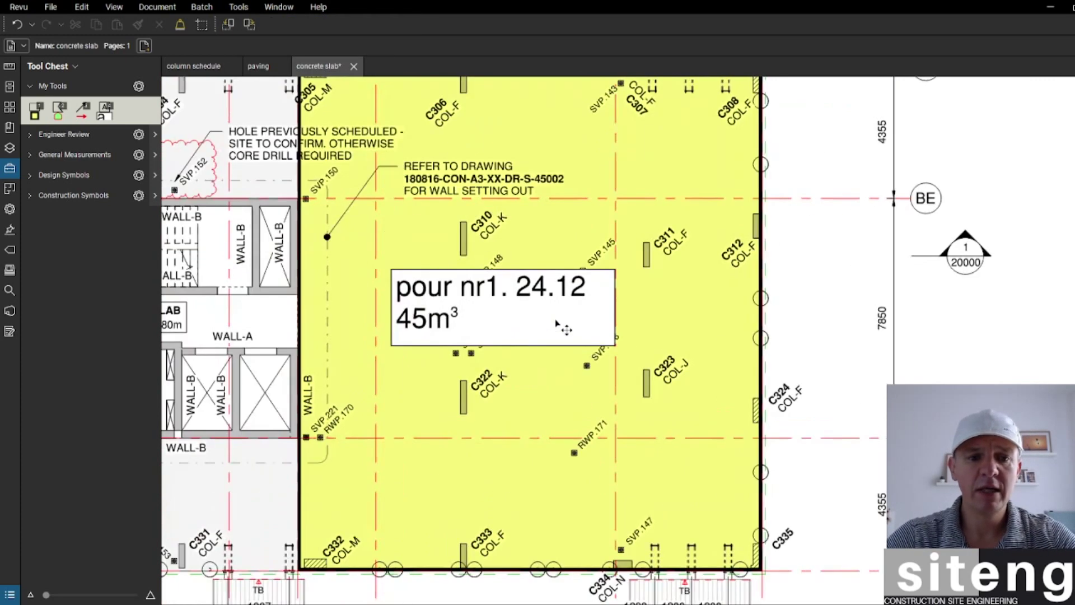
scroll(557, 324, "down", 4)
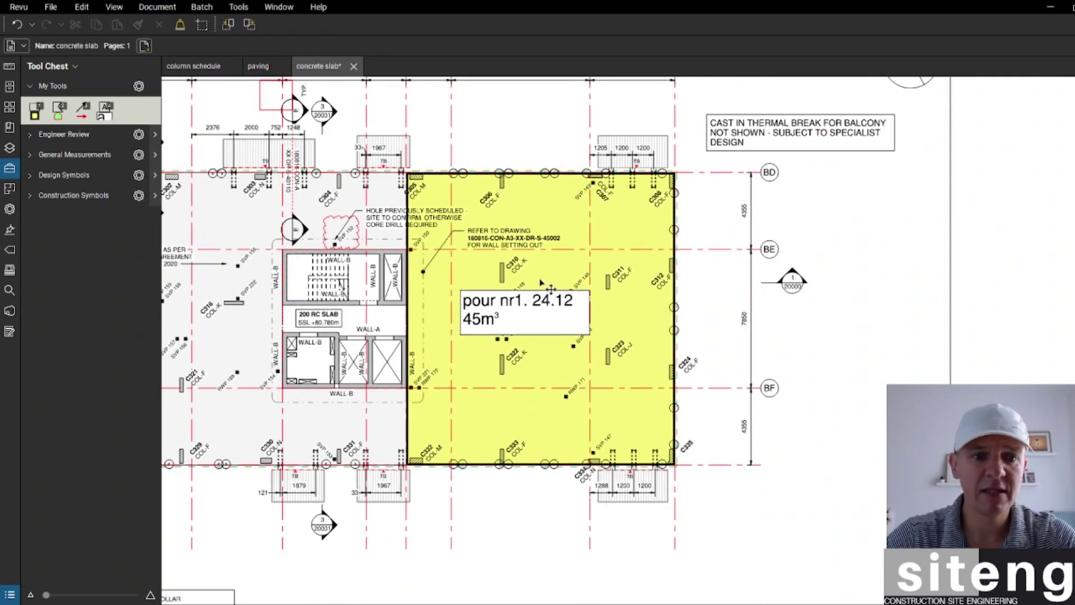
left_click_drag(480, 106, 528, 211)
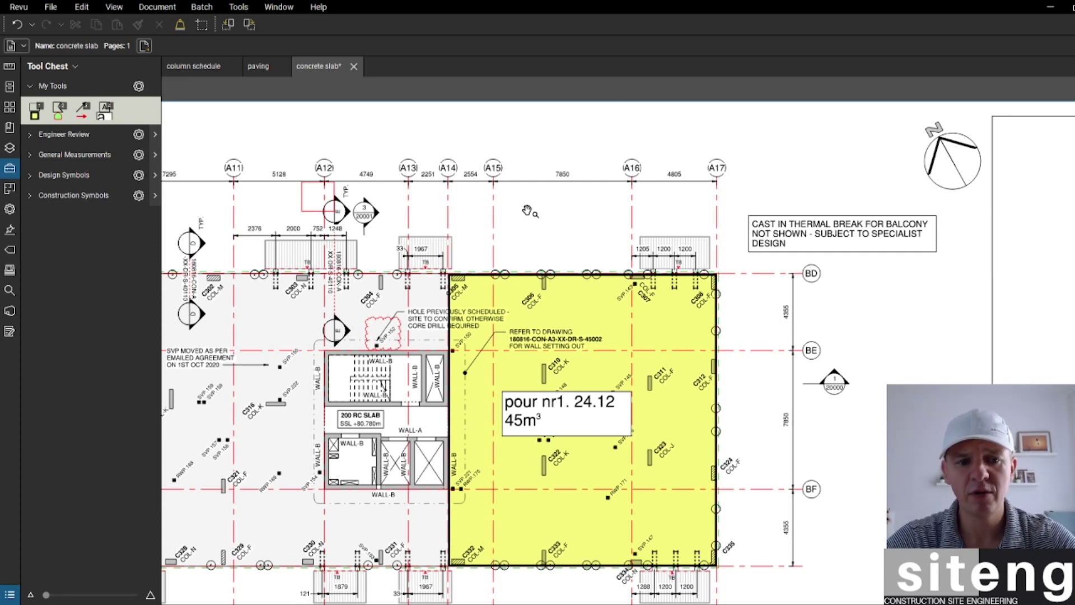
scroll(560, 419, "up", 3)
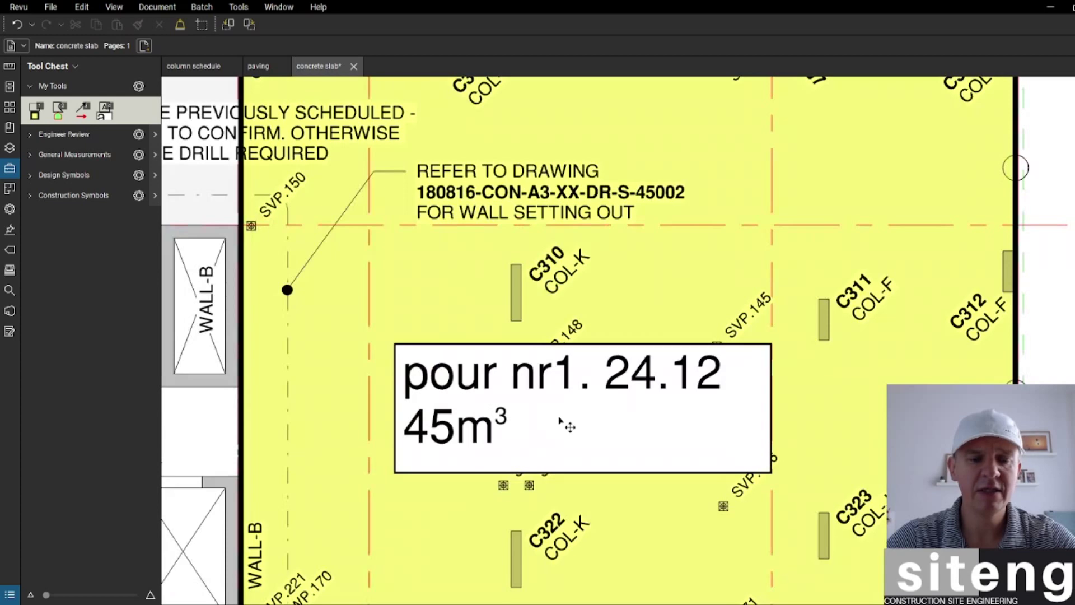
scroll(562, 421, "down", 4)
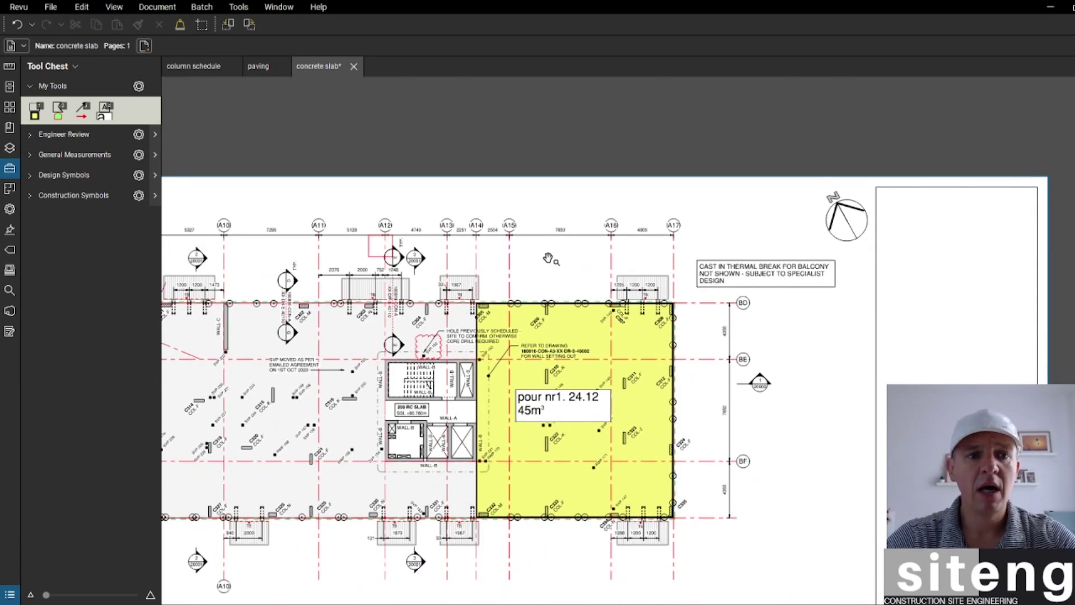
left_click(242, 7)
mouse_move(288, 57)
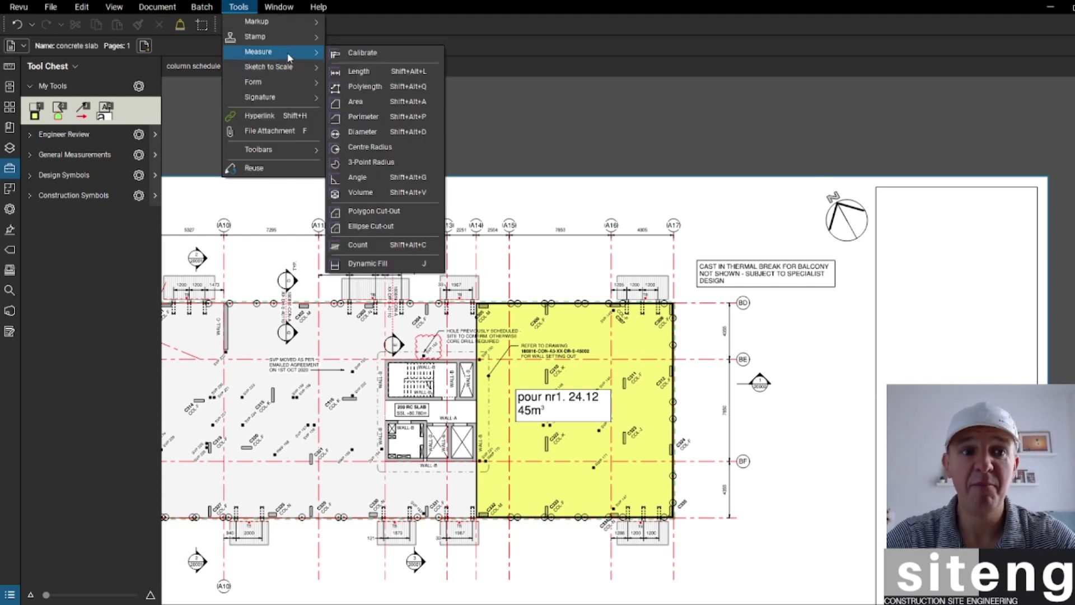
left_click(364, 84)
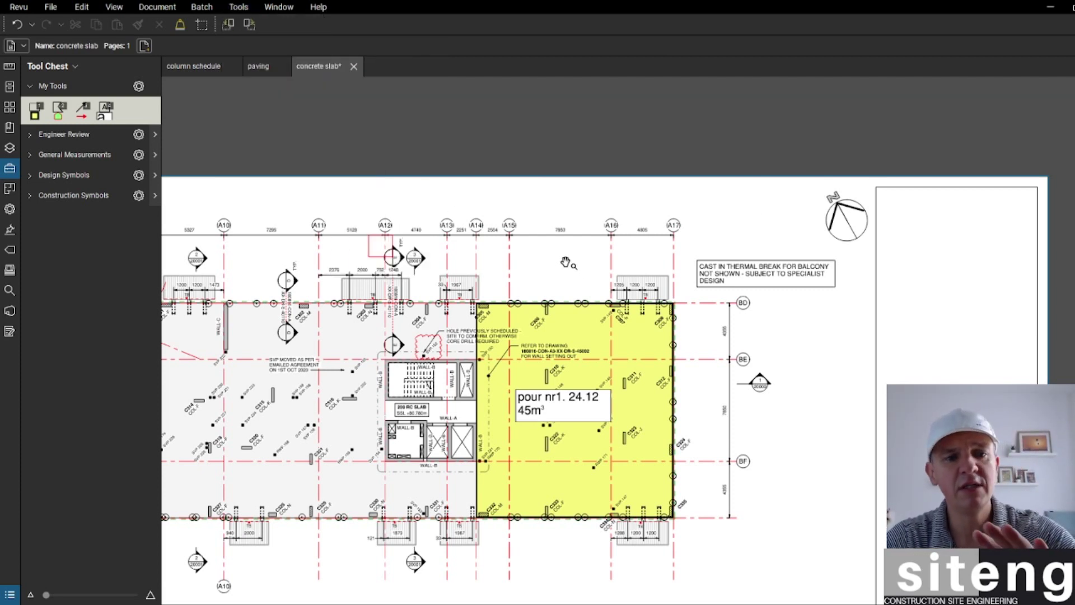